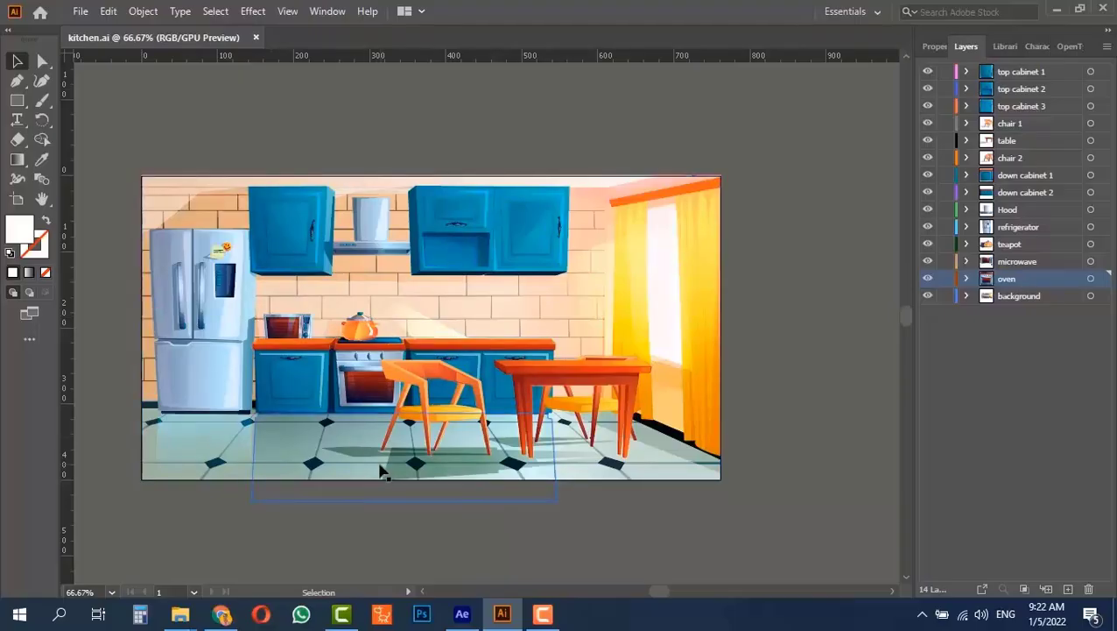
# Resize the kitchen artboard to a width of 1920 px and a height of 1080 px.
pyautogui.click(19, 202)
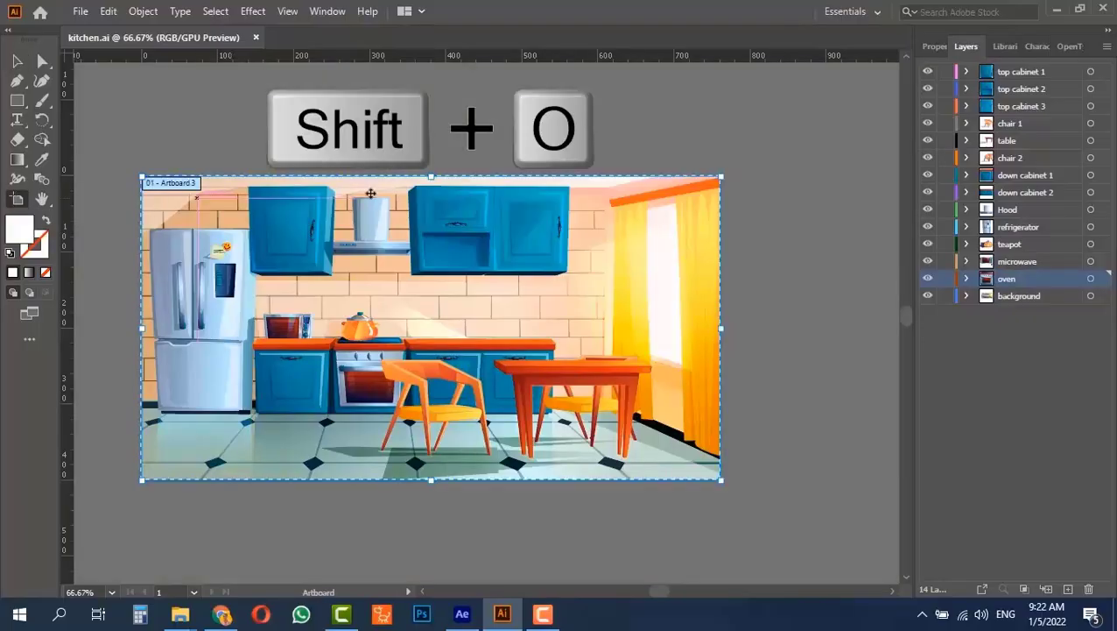
pyautogui.click(935, 48)
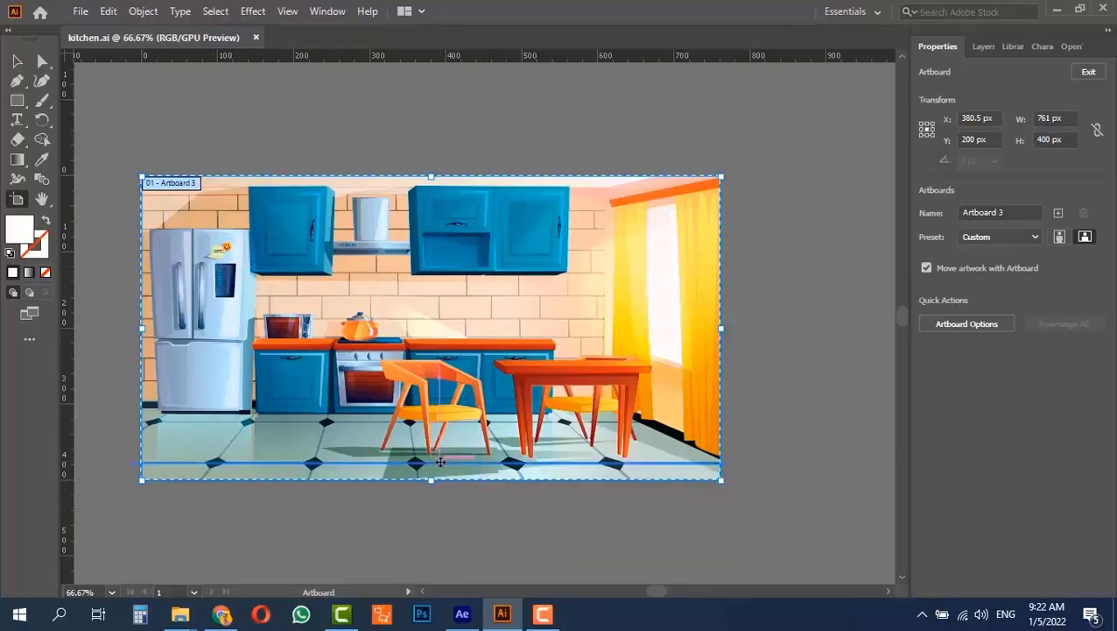
pyautogui.click(1046, 119)
pyautogui.write('19')
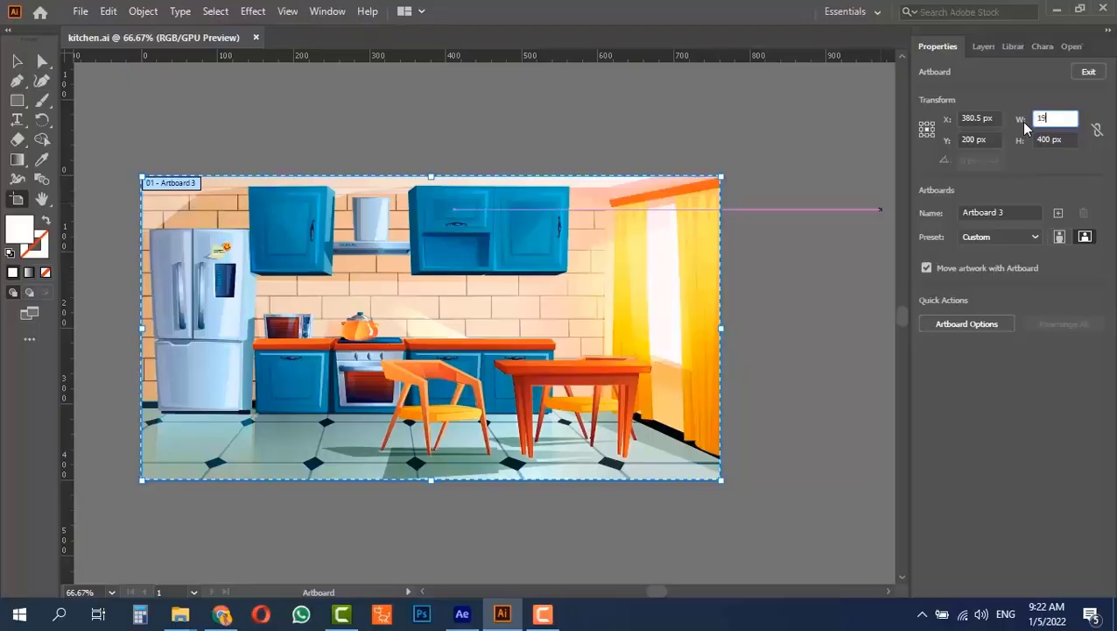
pyautogui.write('20')
pyautogui.press('Tab')
pyautogui.write('1080')
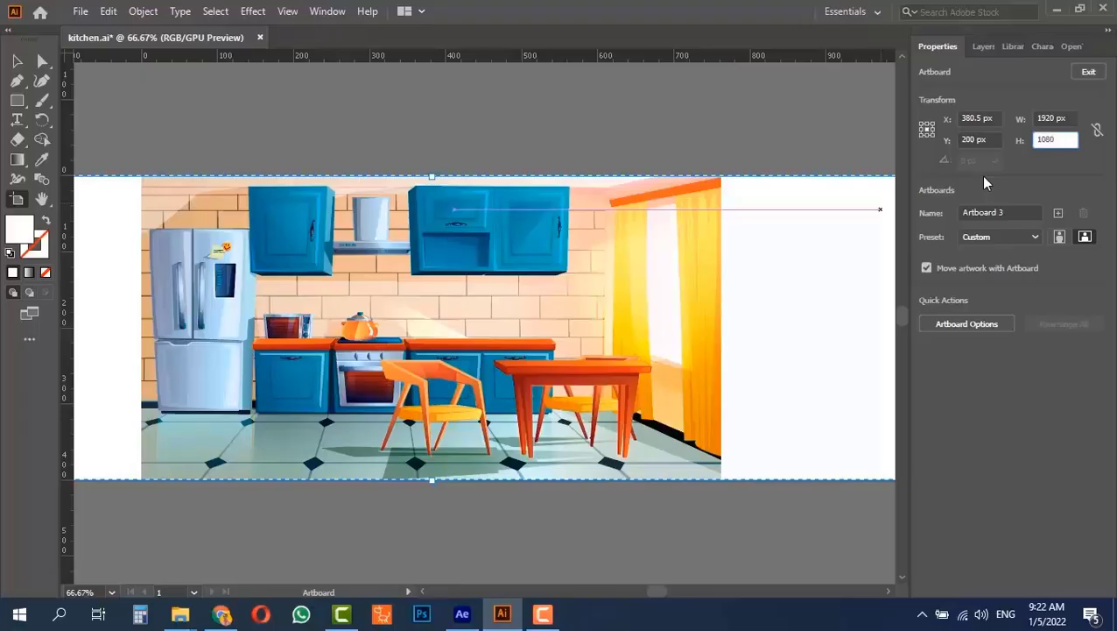
pyautogui.press('Return')
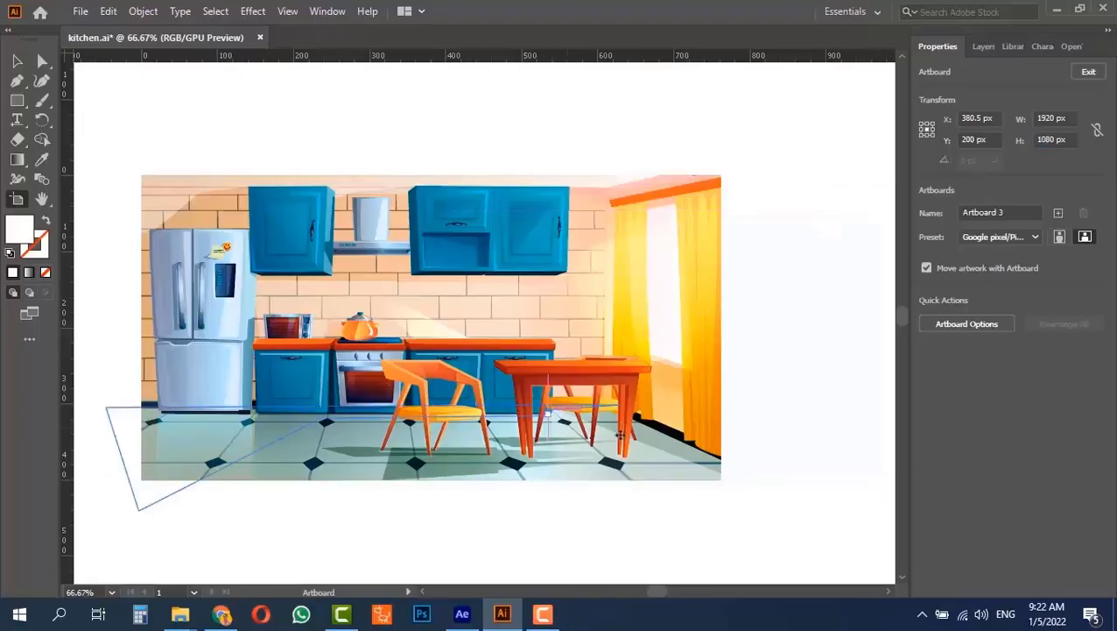
# Select all the kitchen artwork and scale it up proportionally to span the full width of the artboard.
pyautogui.hotkey('ctrl', '-')
pyautogui.hotkey('ctrl', '-')
pyautogui.hotkey('ctrl', '-')
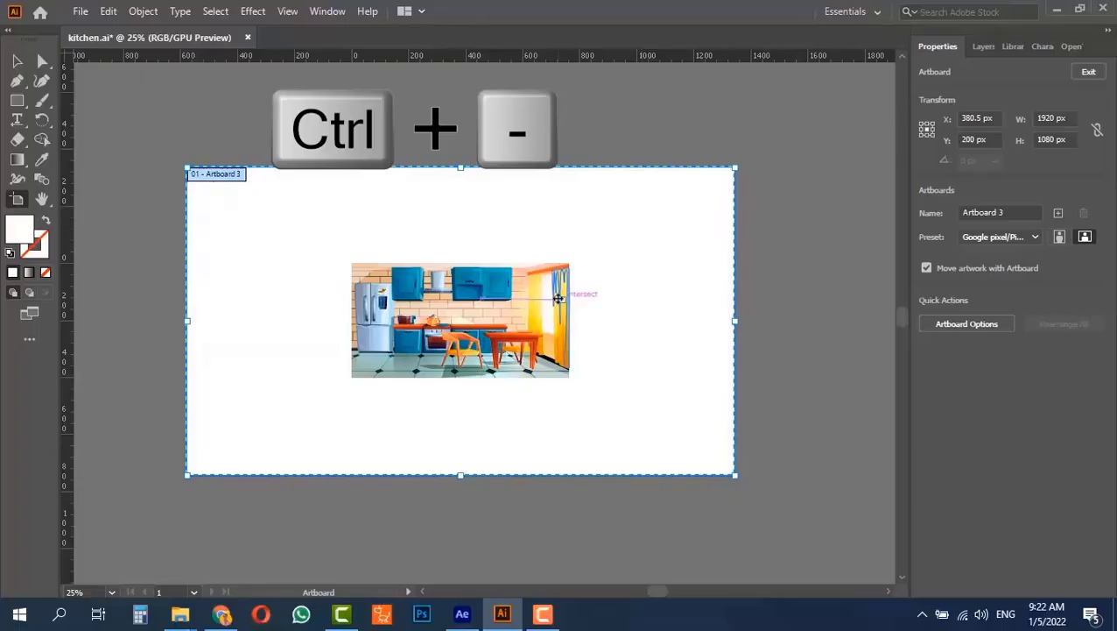
pyautogui.click(982, 47)
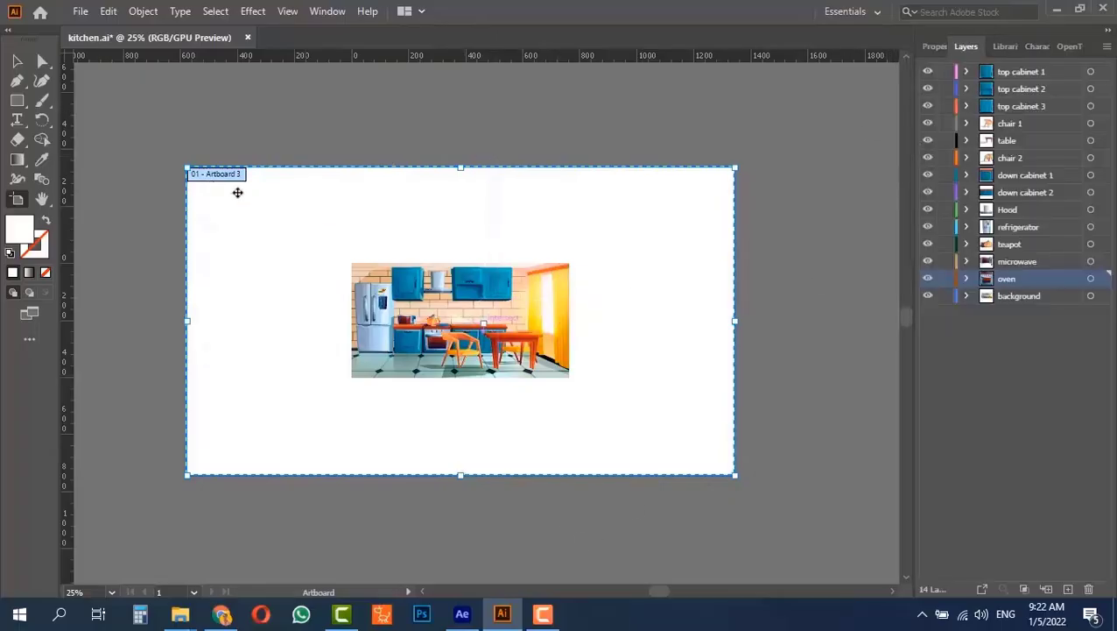
pyautogui.click(18, 63)
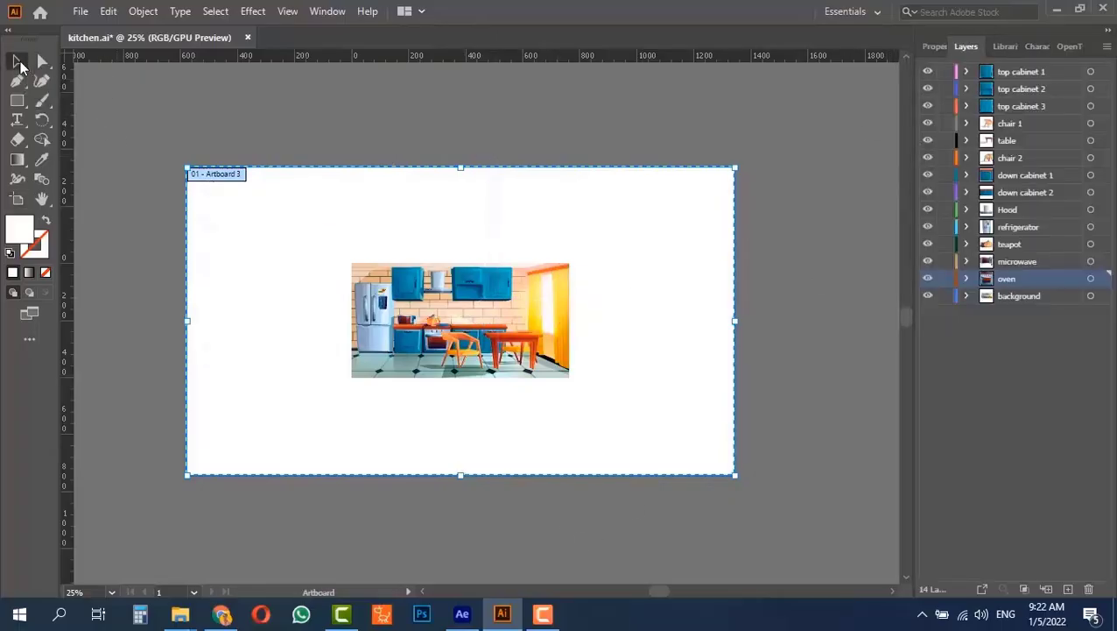
pyautogui.moveTo(289, 229); pyautogui.dragTo(634, 394)
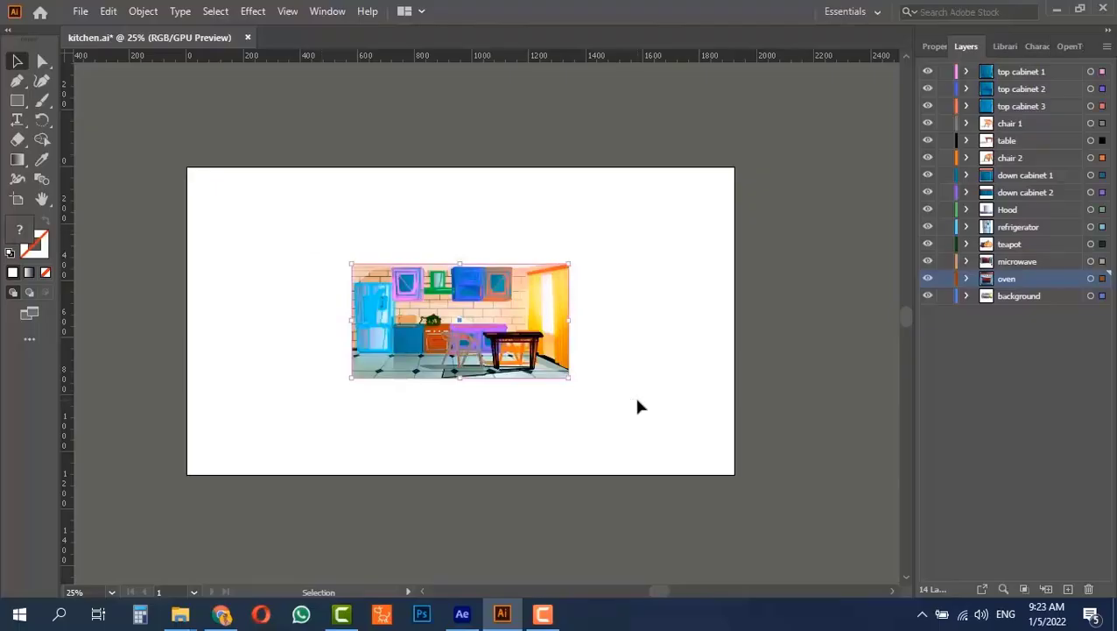
pyautogui.press('shift')
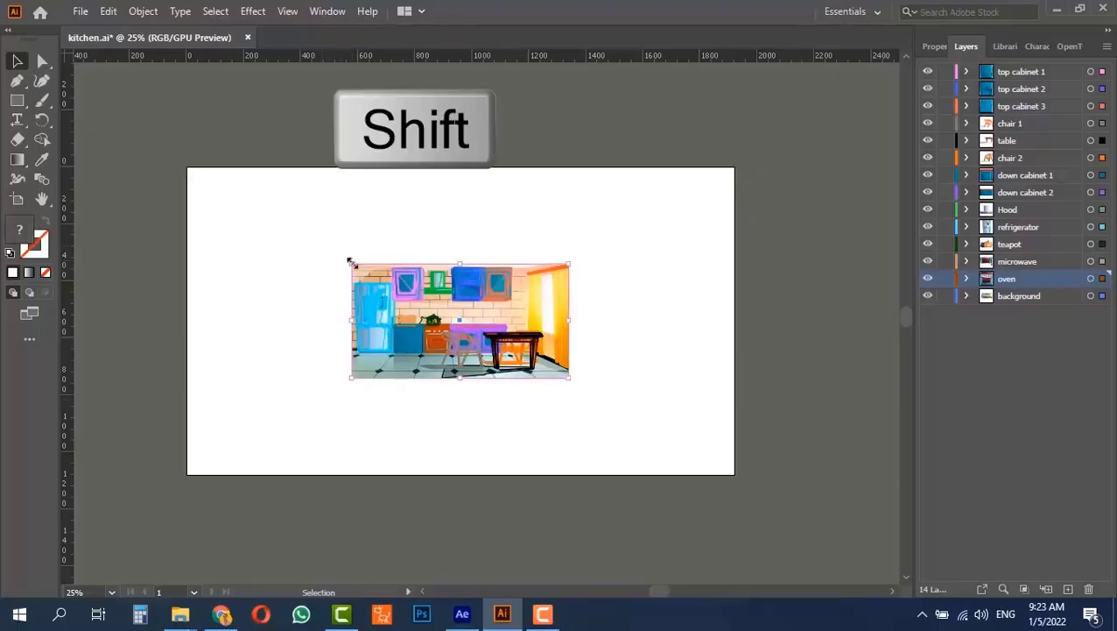
pyautogui.moveTo(349, 262); pyautogui.dragTo(187, 170)
pyautogui.moveTo(569, 379); pyautogui.dragTo(813, 466)
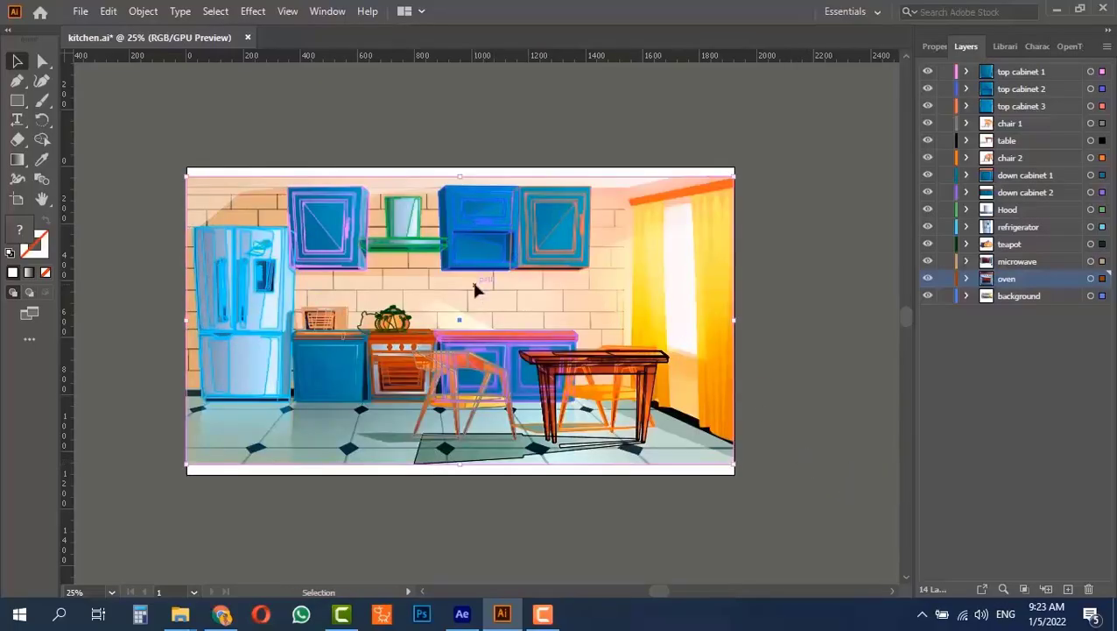
# Move the artwork up to the artboard's top edge and stretch the background layer's art down to its bottom edge.
pyautogui.moveTo(474, 284); pyautogui.dragTo(472, 273)
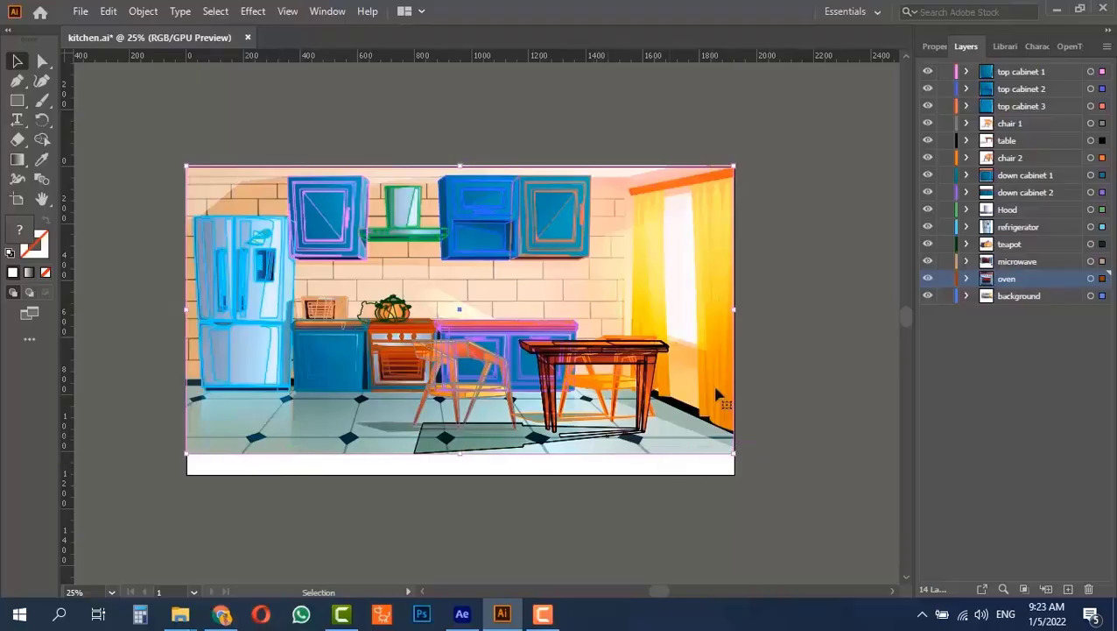
pyautogui.click(803, 377)
pyautogui.click(517, 448)
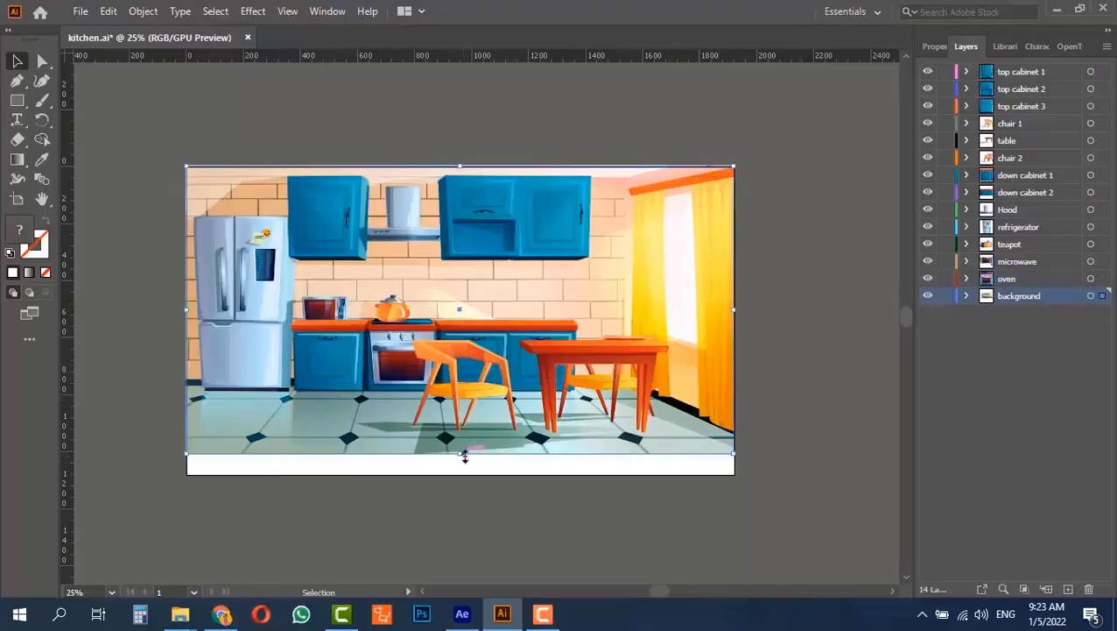
pyautogui.moveTo(465, 454); pyautogui.dragTo(473, 475)
pyautogui.click(386, 524)
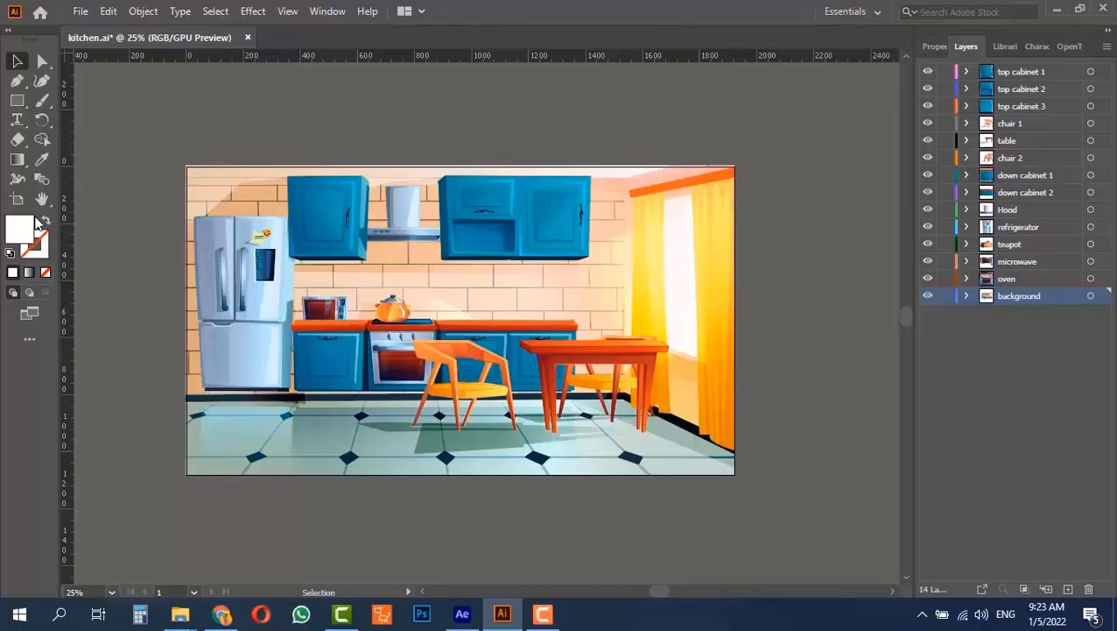
# Check the artboard's dimensions and save kitchen.ai.
pyautogui.hotkey('shift', 'o')
pyautogui.click(935, 46)
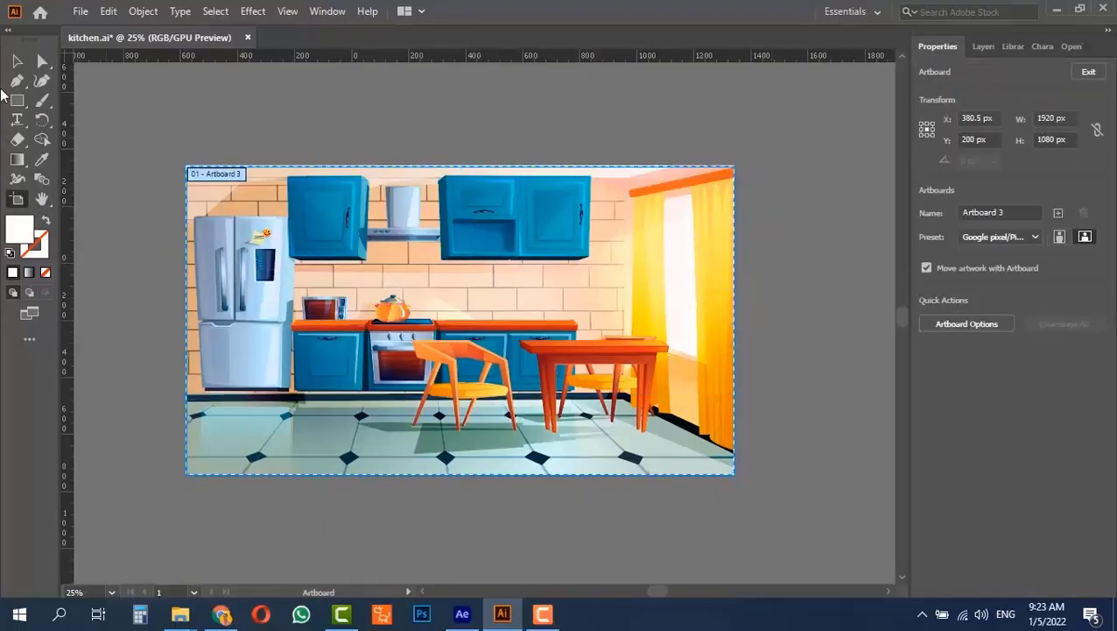
pyautogui.click(16, 61)
pyautogui.press('a')
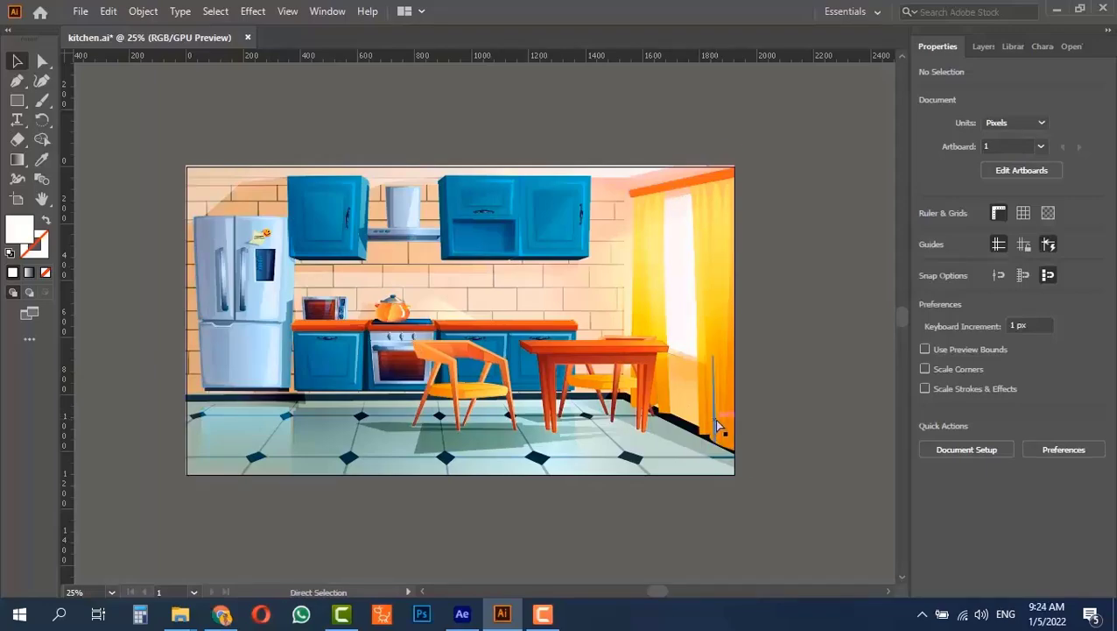
pyautogui.hotkey('ctrl', 's')
pyautogui.press('v')
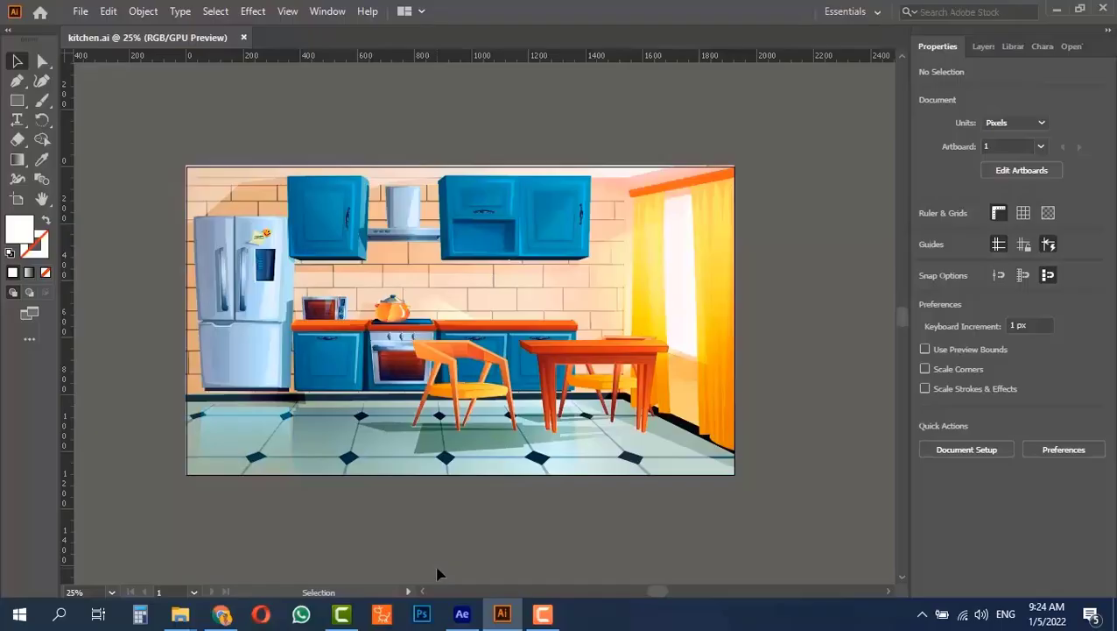
# Switch to After Effects and choose kitchen.ai from the Pictures folder for import.
pyautogui.click(461, 613)
pyautogui.doubleClick(89, 263)
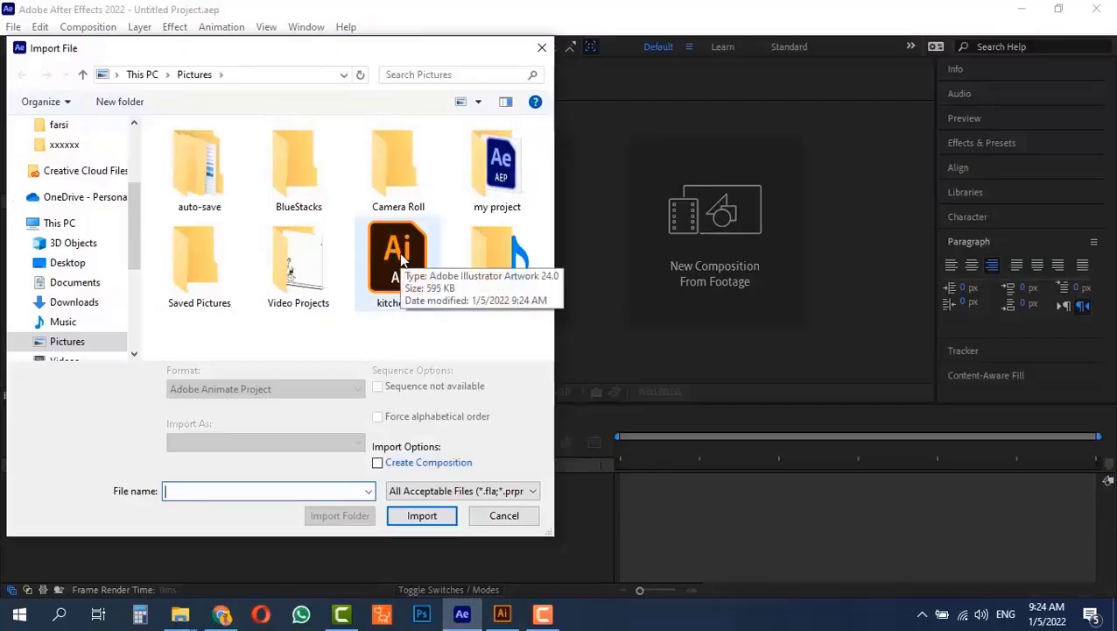
pyautogui.click(428, 267)
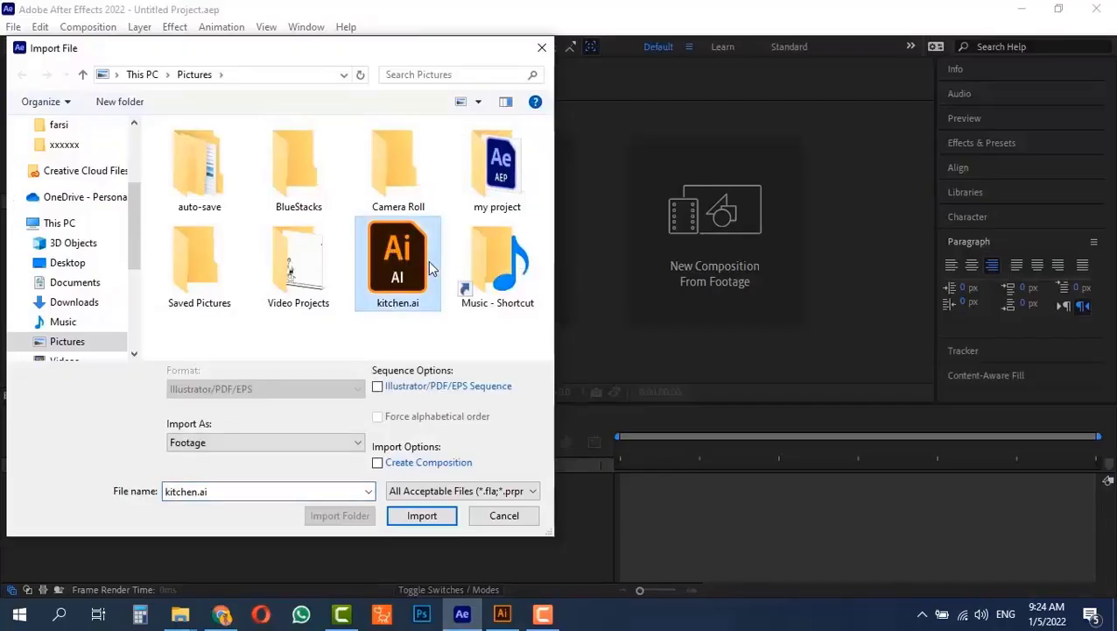
pyautogui.click(424, 516)
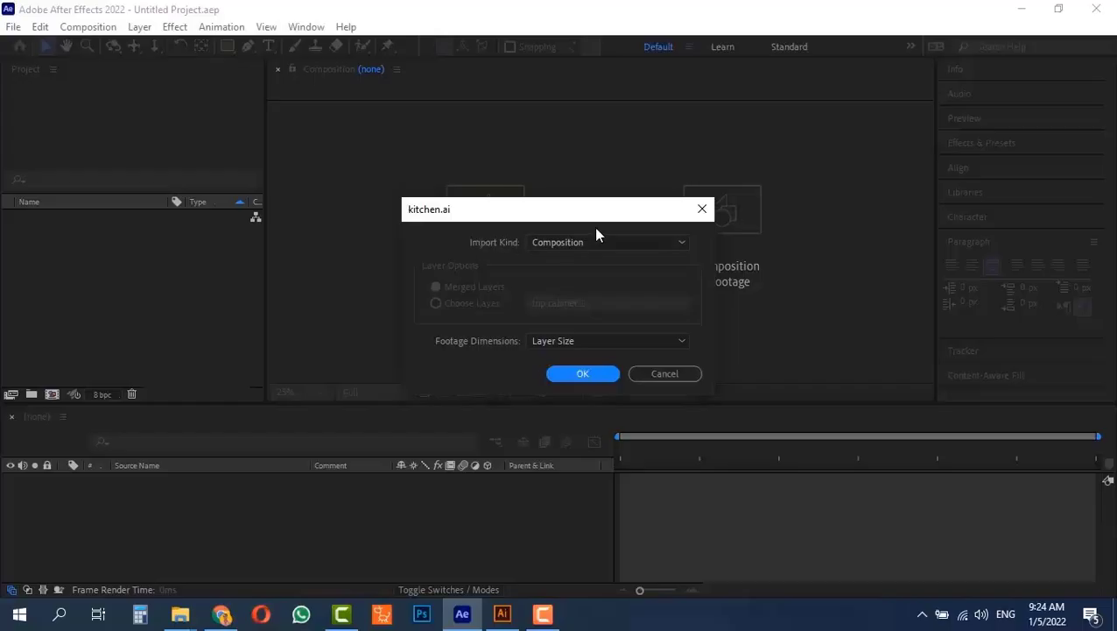
# Import kitchen.ai as footage with merged layers.
pyautogui.click(559, 242)
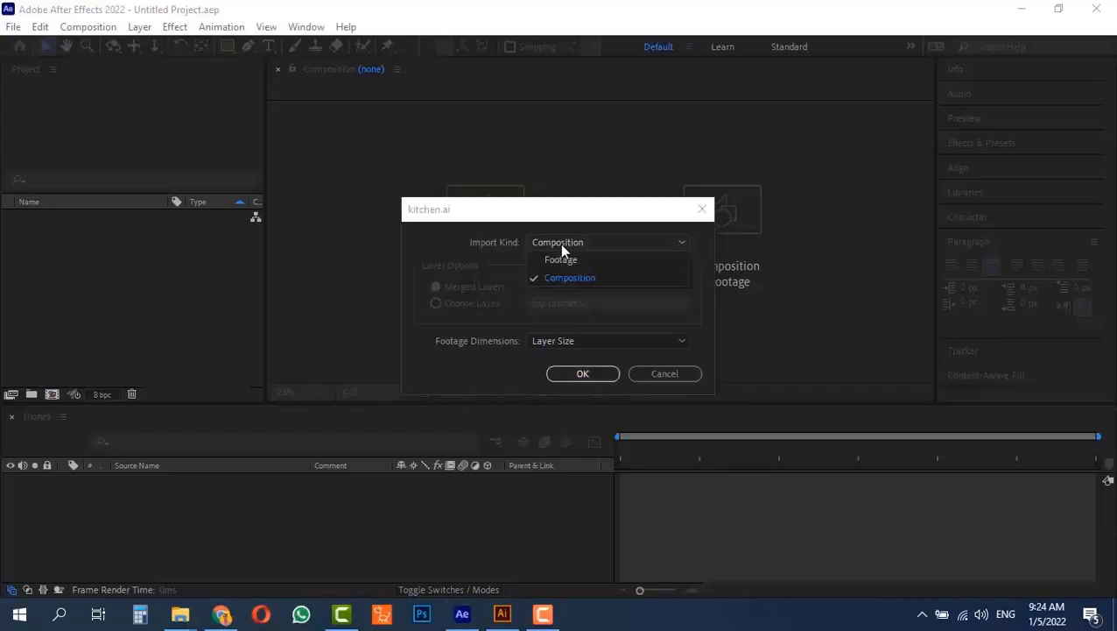
pyautogui.click(512, 246)
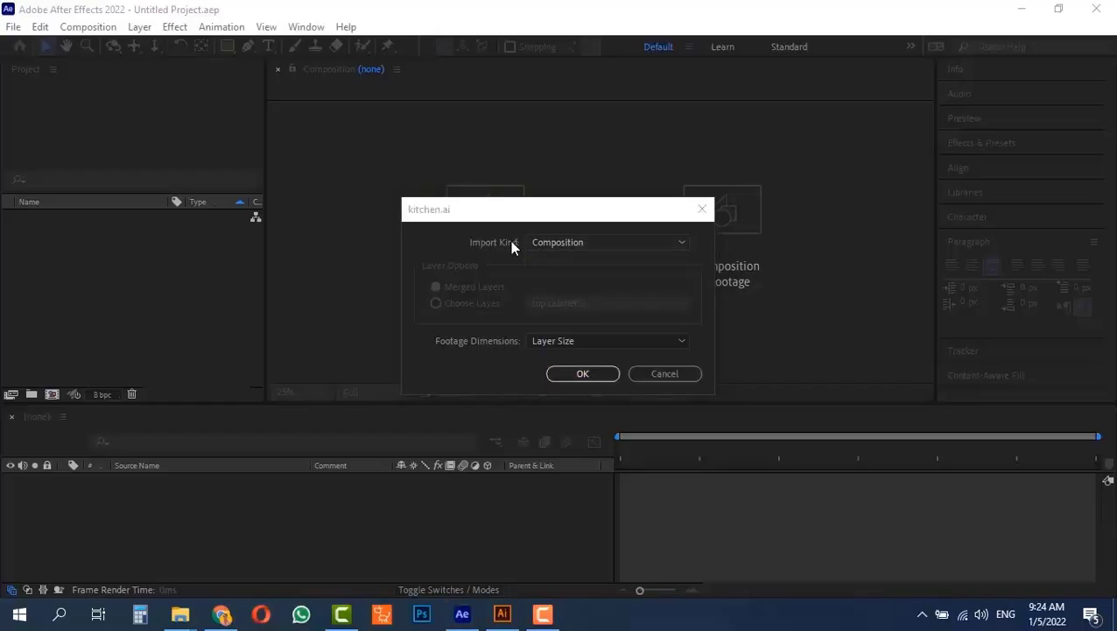
pyautogui.click(581, 245)
pyautogui.click(563, 258)
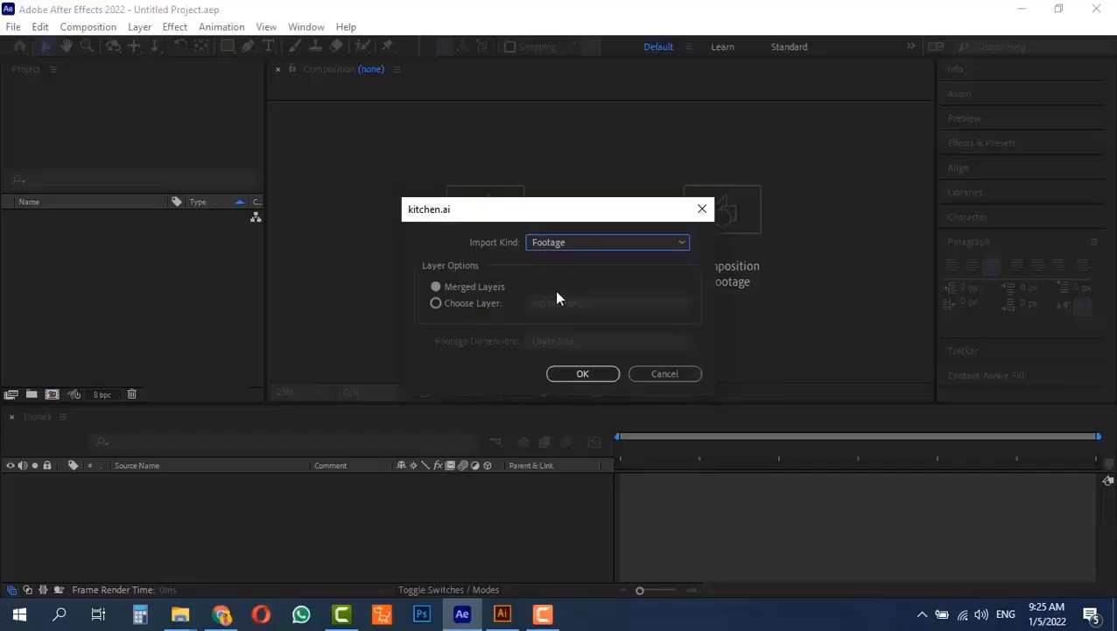
pyautogui.click(573, 375)
# Create a composition from the kitchen.ai footage and shift its merged layer to the right in the frame.
pyautogui.moveTo(60, 219); pyautogui.dragTo(83, 486)
pyautogui.moveTo(495, 186)
pyautogui.mouseDown()
pyautogui.moveTo(528, 186)
pyautogui.moveTo(496, 172)
pyautogui.moveTo(517, 187)
pyautogui.mouseUp()
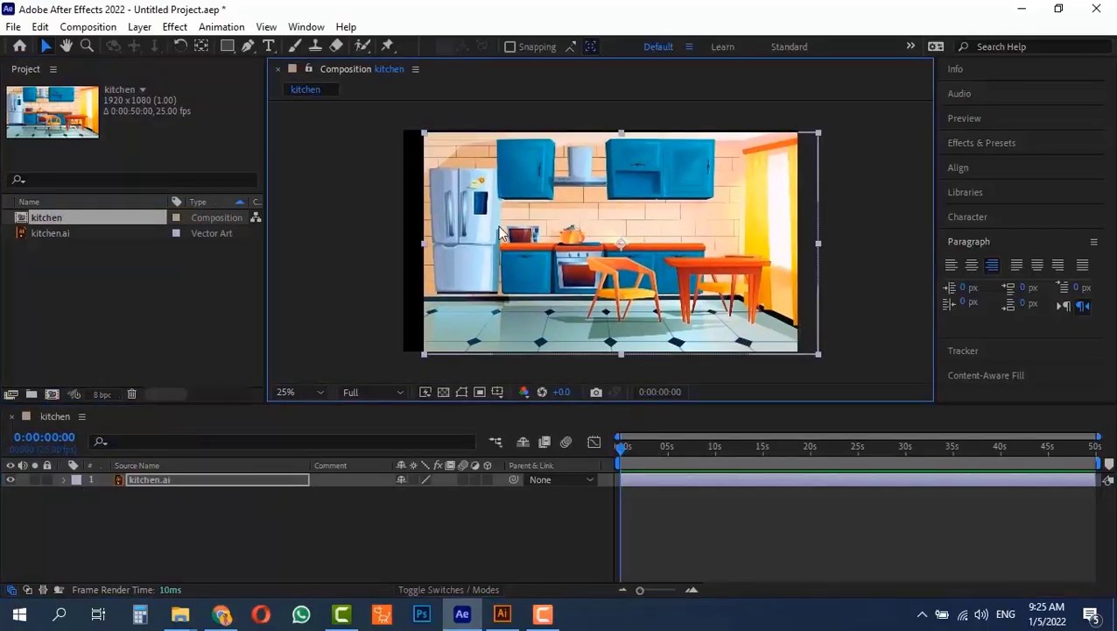
# Undo the layer moves and the composition's creation, and delete the kitchen.ai footage from the project.
pyautogui.hotkey('ctrl', 'z')
pyautogui.hotkey('ctrl', 'z')
pyautogui.hotkey('ctrl', 'z')
pyautogui.hotkey('ctrl', 'z')
pyautogui.hotkey('ctrl', 'z')
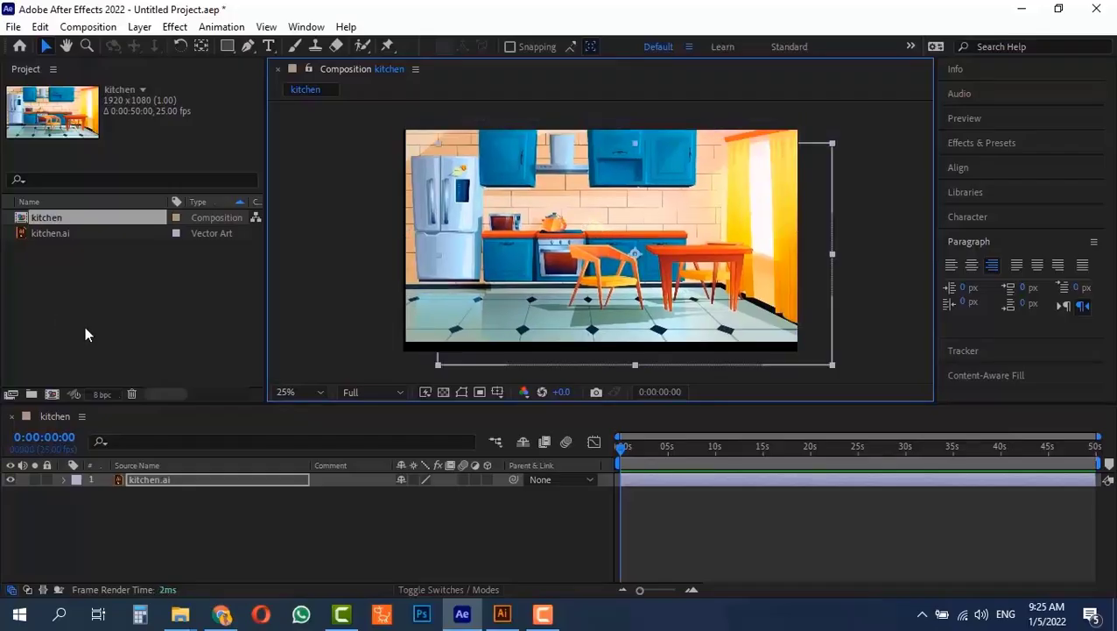
pyautogui.click(68, 214)
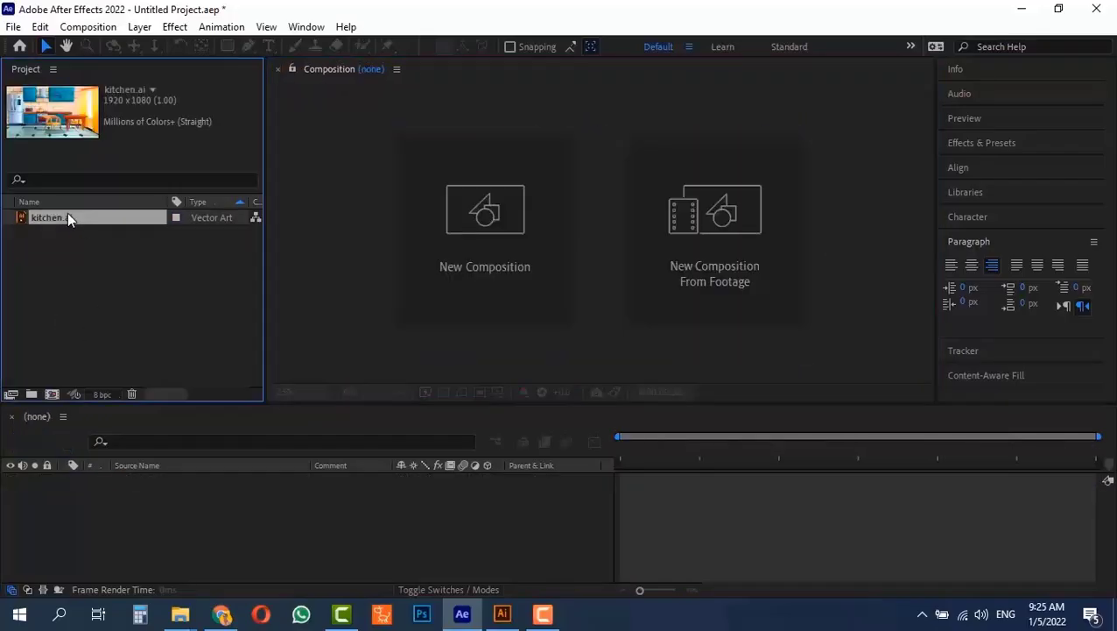
pyautogui.press('Delete')
# Import only the table layer of kitchen.ai as footage at layer size and create a composition from it.
pyautogui.doubleClick(82, 237)
pyautogui.doubleClick(399, 258)
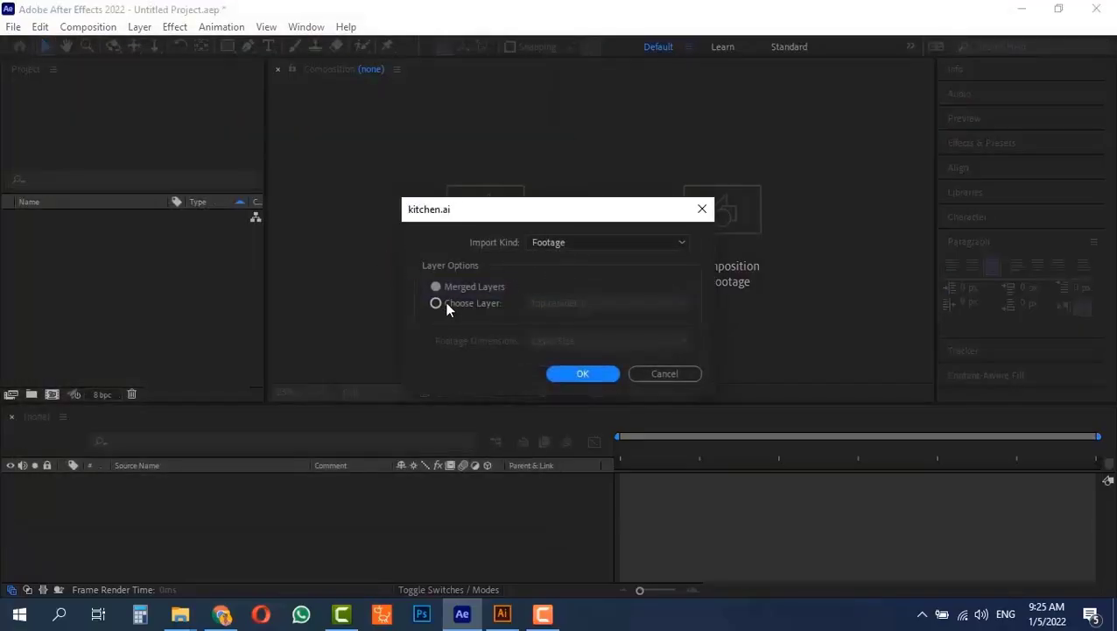
pyautogui.click(447, 307)
pyautogui.click(574, 299)
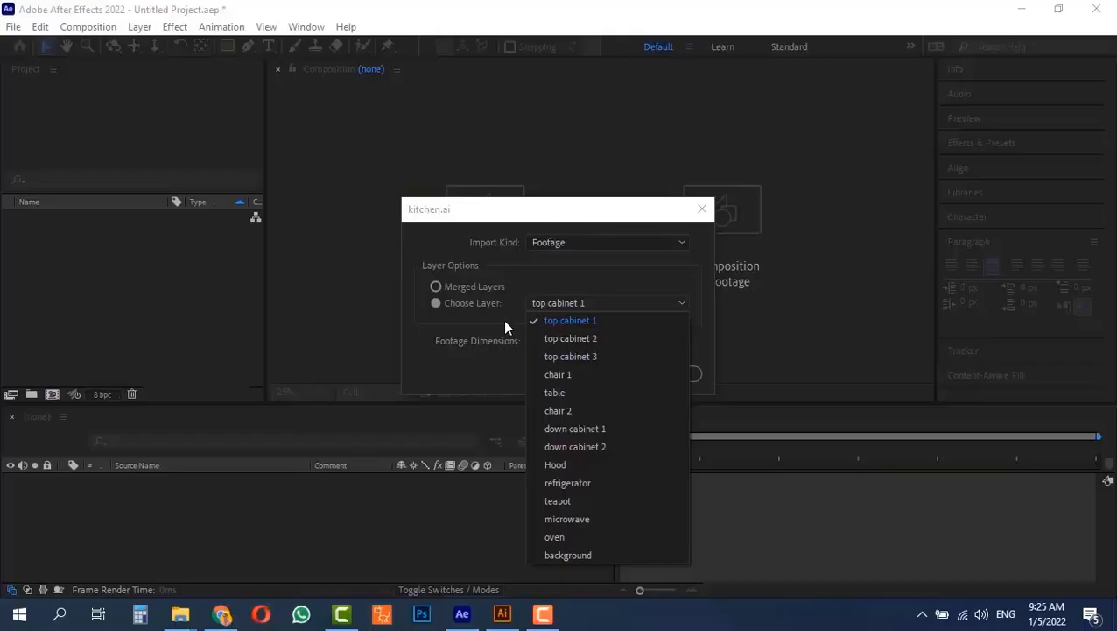
pyautogui.click(586, 392)
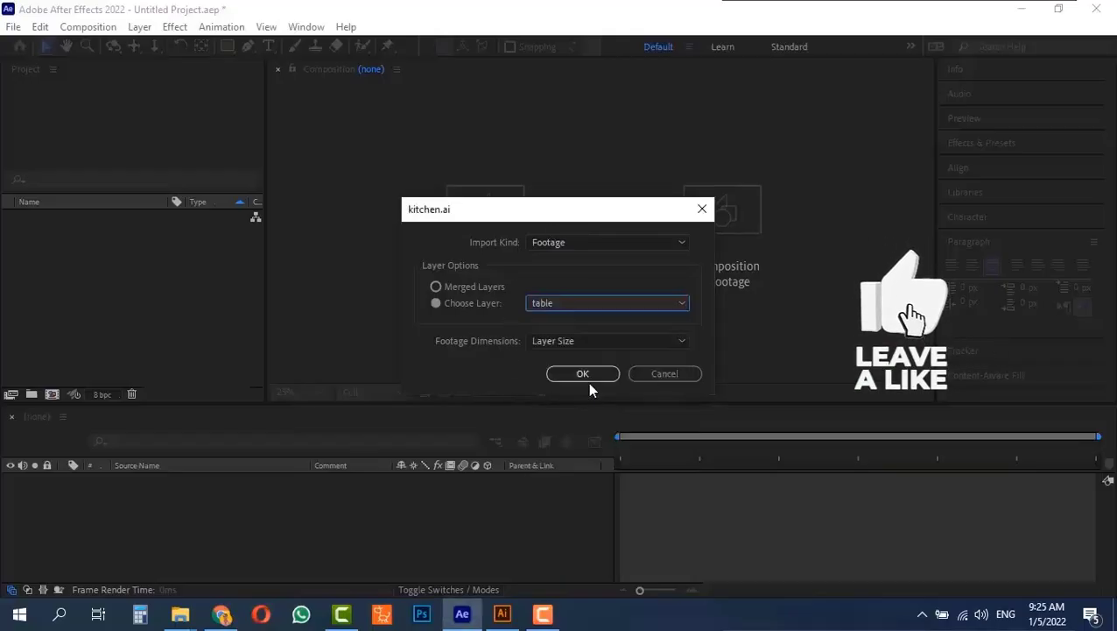
pyautogui.click(573, 372)
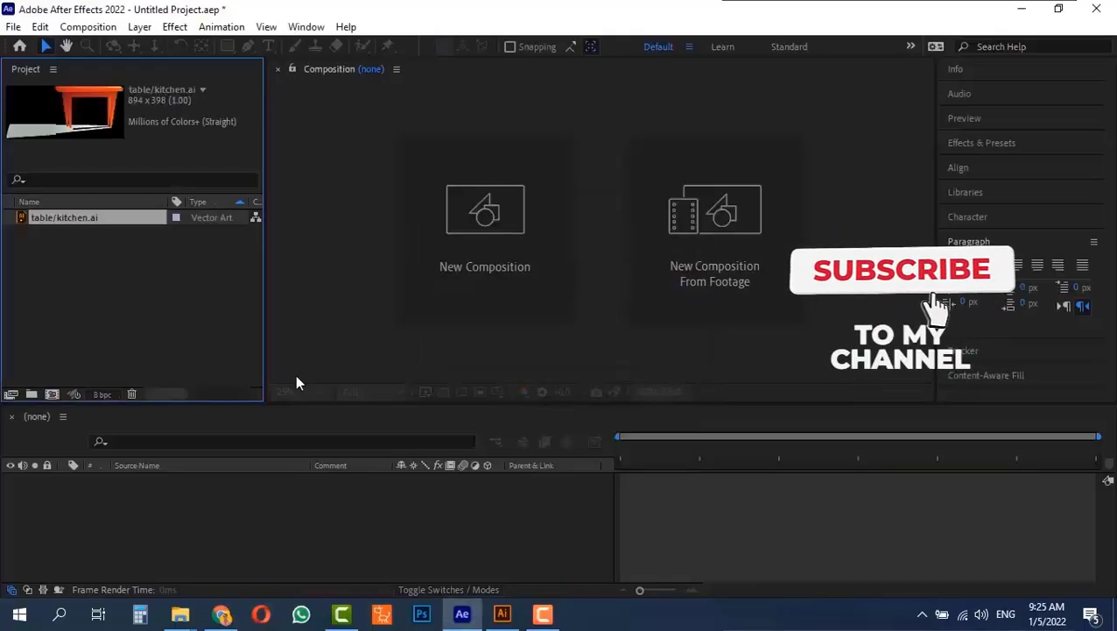
pyautogui.moveTo(78, 217); pyautogui.dragTo(79, 492)
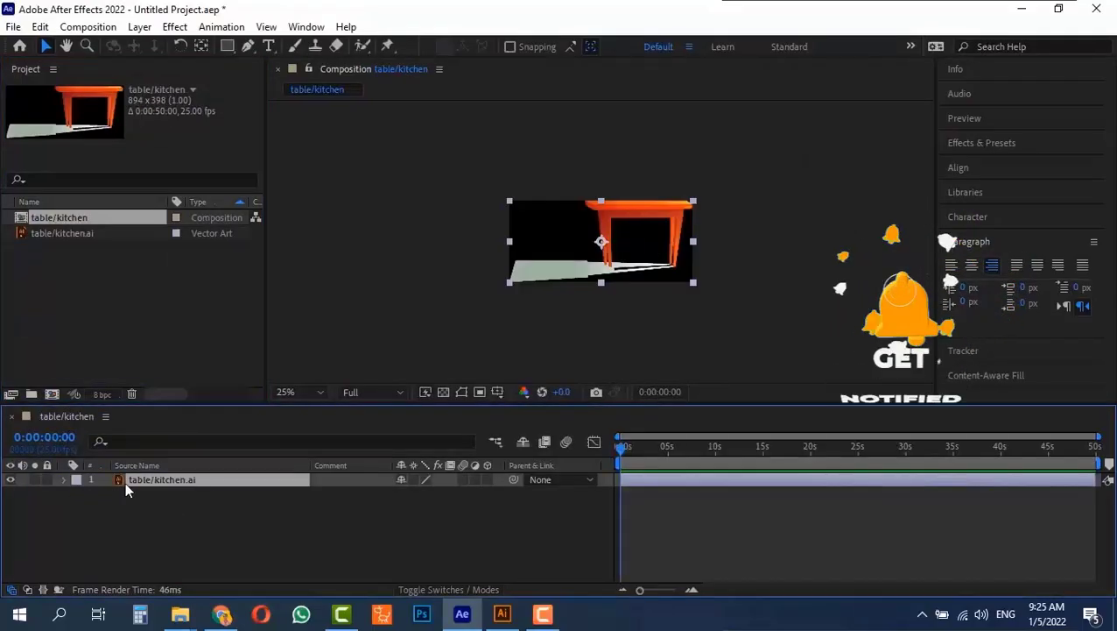
# Delete the table layer from its composition and remove both the composition and the table footage from the project.
pyautogui.press('Delete')
pyautogui.click(74, 218)
pyautogui.press('Delete')
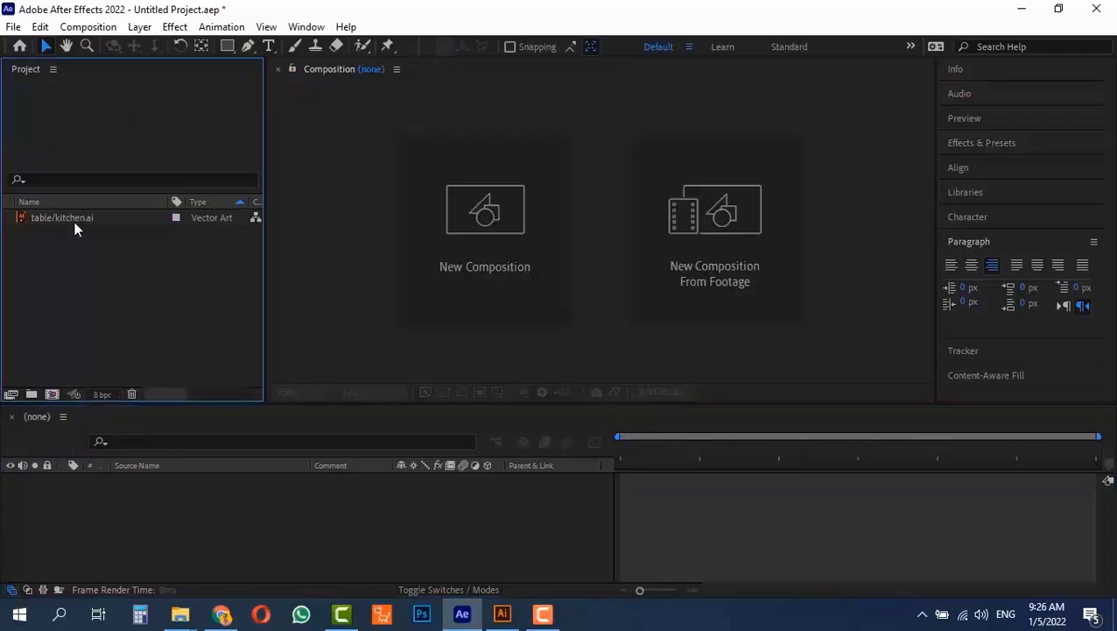
pyautogui.click(70, 219)
pyautogui.press('Delete')
# Choose kitchen.ai for import and set the import kind to Composition with footage dimensions at Layer Size.
pyautogui.doubleClick(88, 241)
pyautogui.click(419, 257)
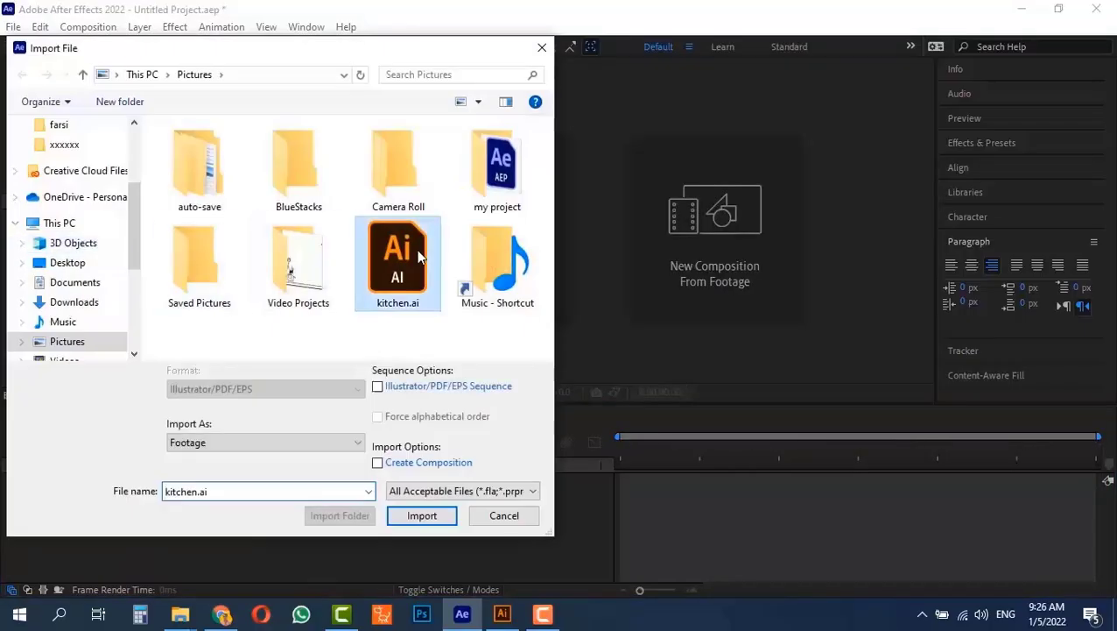
pyautogui.doubleClick(420, 256)
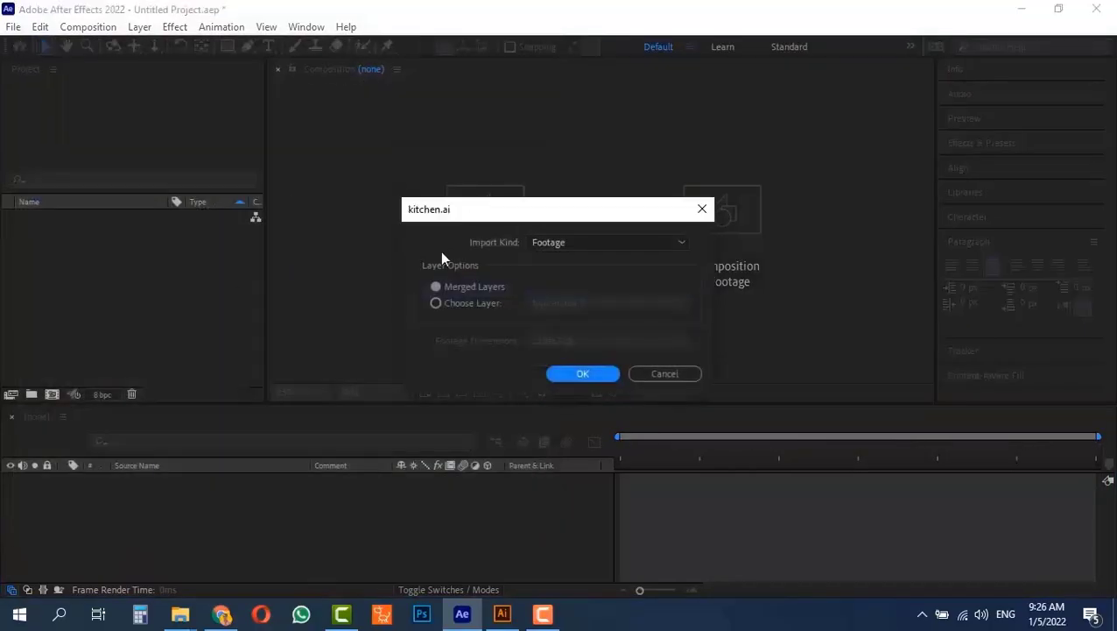
pyautogui.click(596, 243)
pyautogui.click(546, 281)
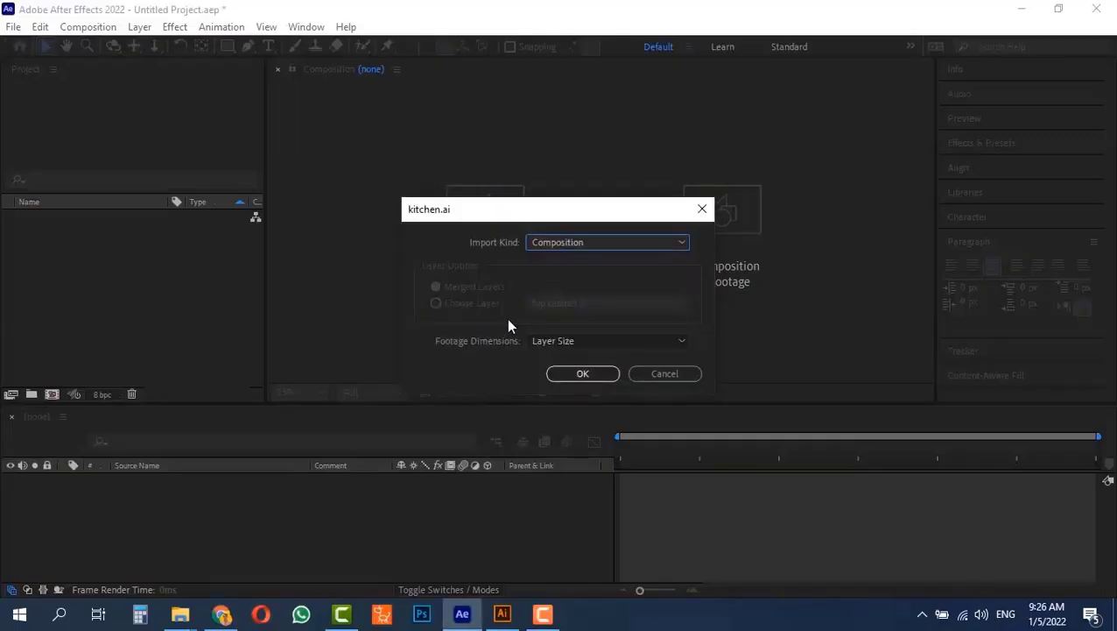
pyautogui.click(587, 341)
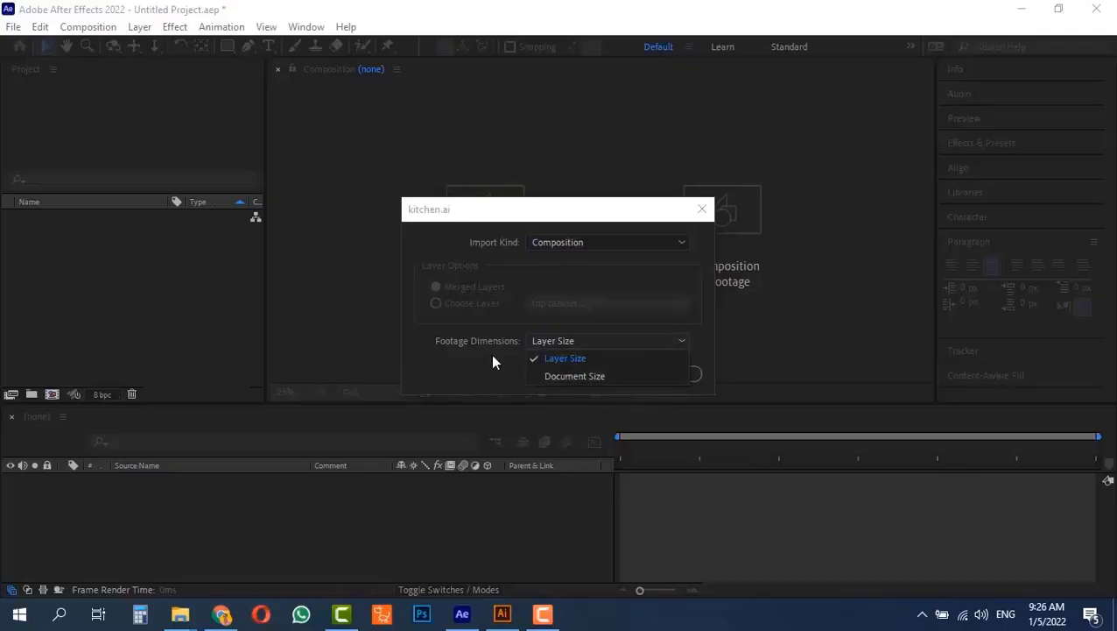
pyautogui.click(584, 342)
pyautogui.click(587, 342)
pyautogui.click(586, 341)
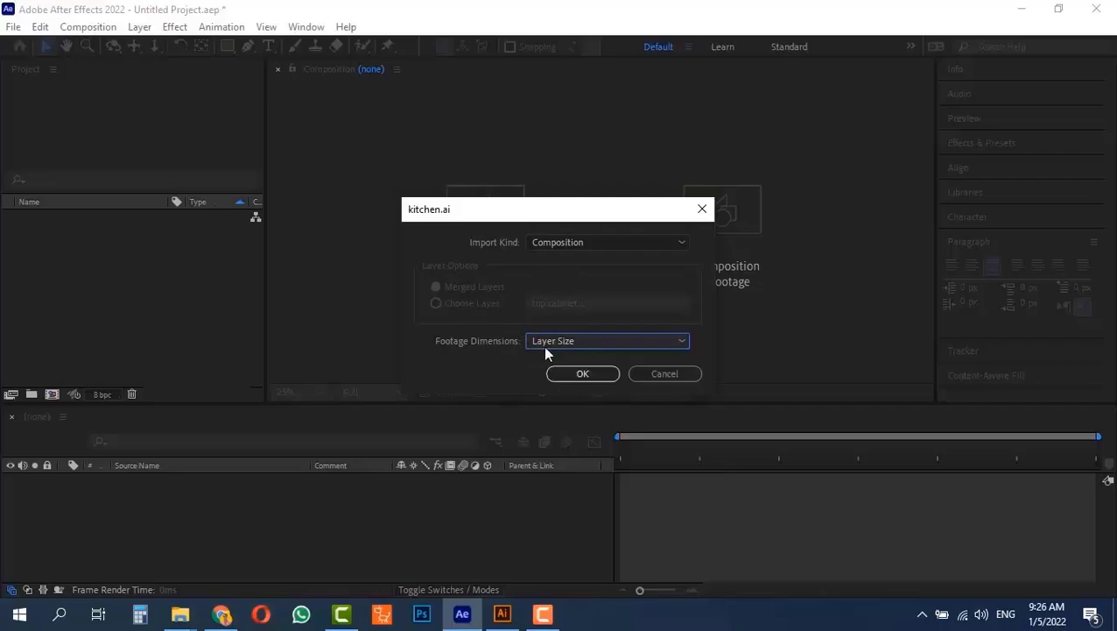
# Switch to Illustrator and examine the bounds of single objects such as the top cabinets, refrigerator, hood and chair.
pyautogui.click(502, 614)
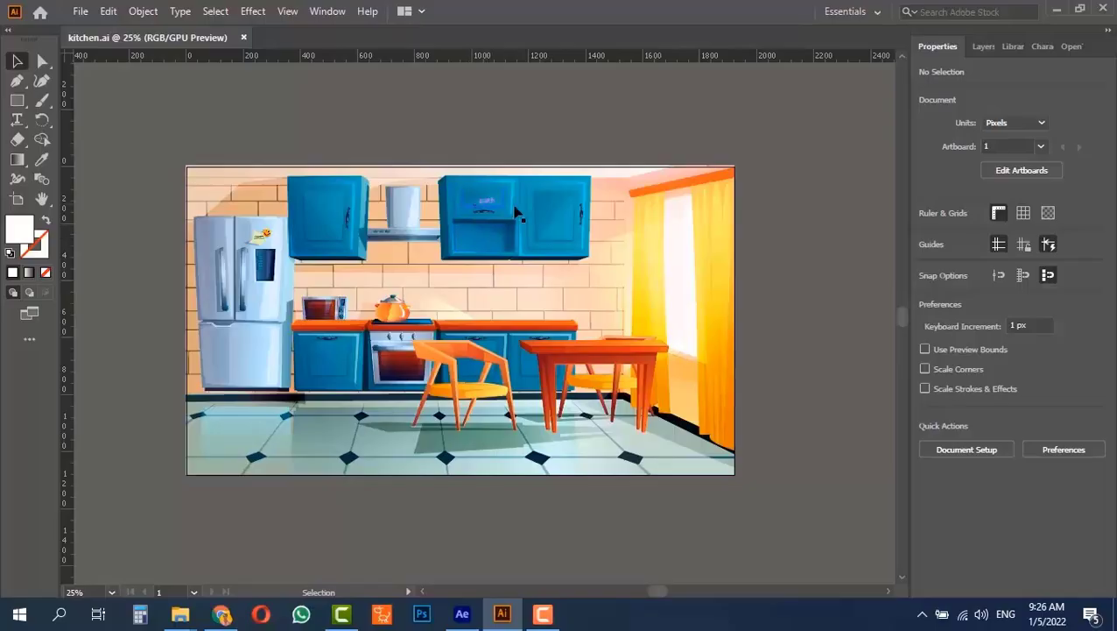
pyautogui.click(561, 212)
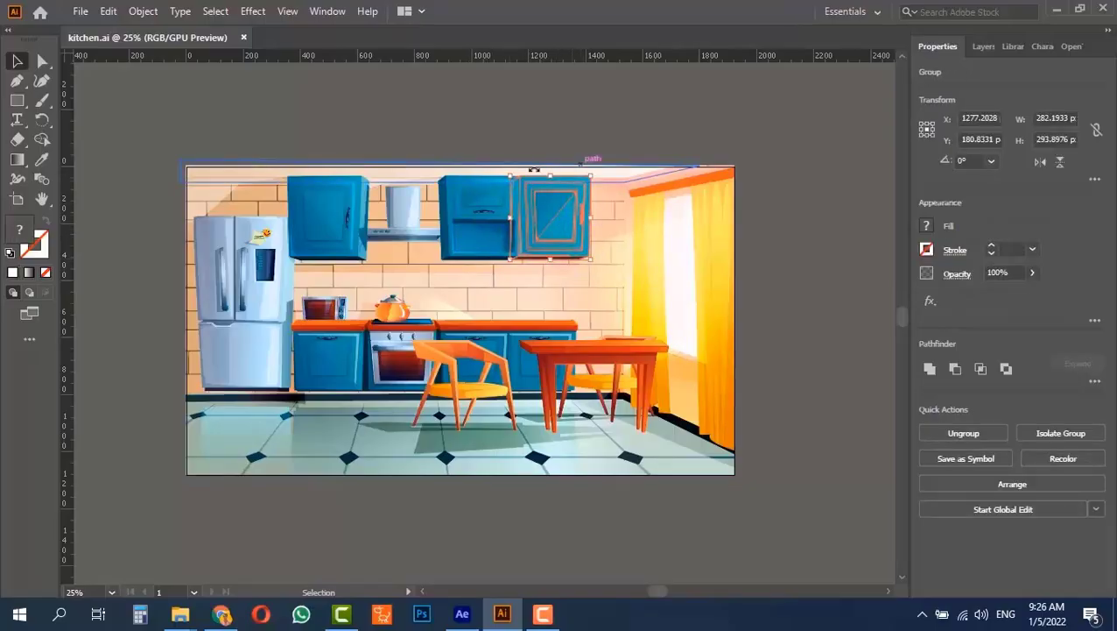
pyautogui.moveTo(594, 173); pyautogui.dragTo(624, 155)
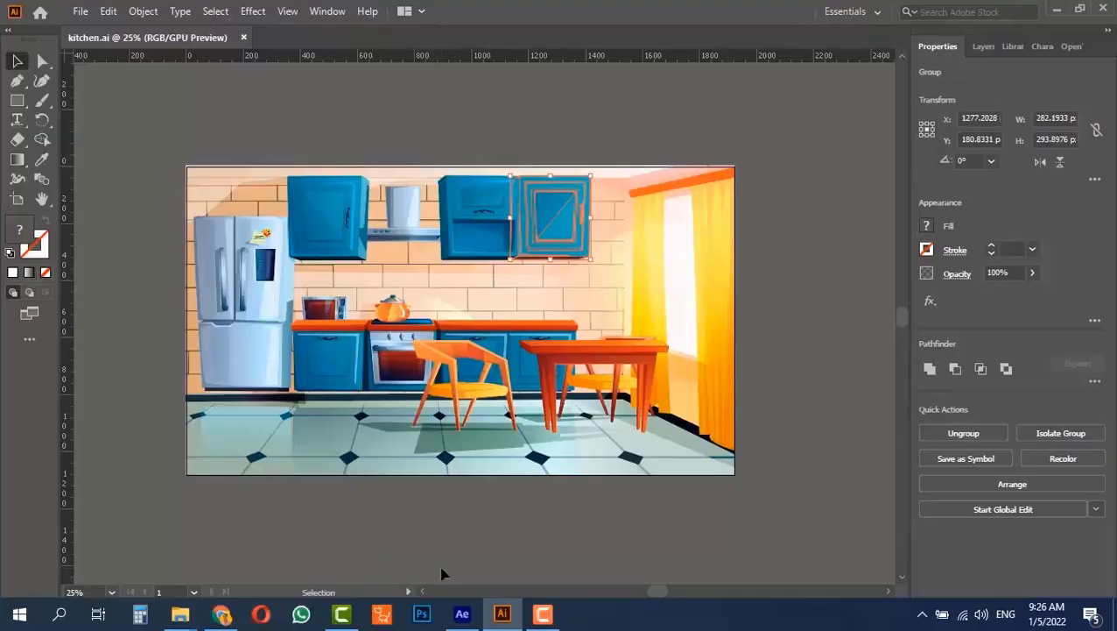
pyautogui.click(462, 613)
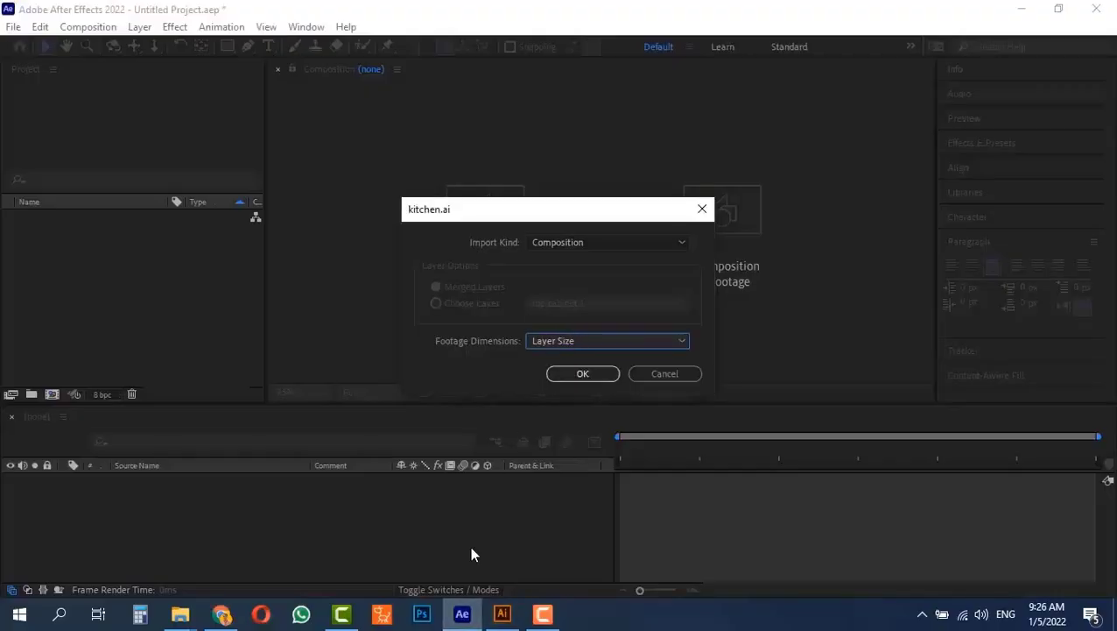
pyautogui.click(502, 613)
pyautogui.click(340, 223)
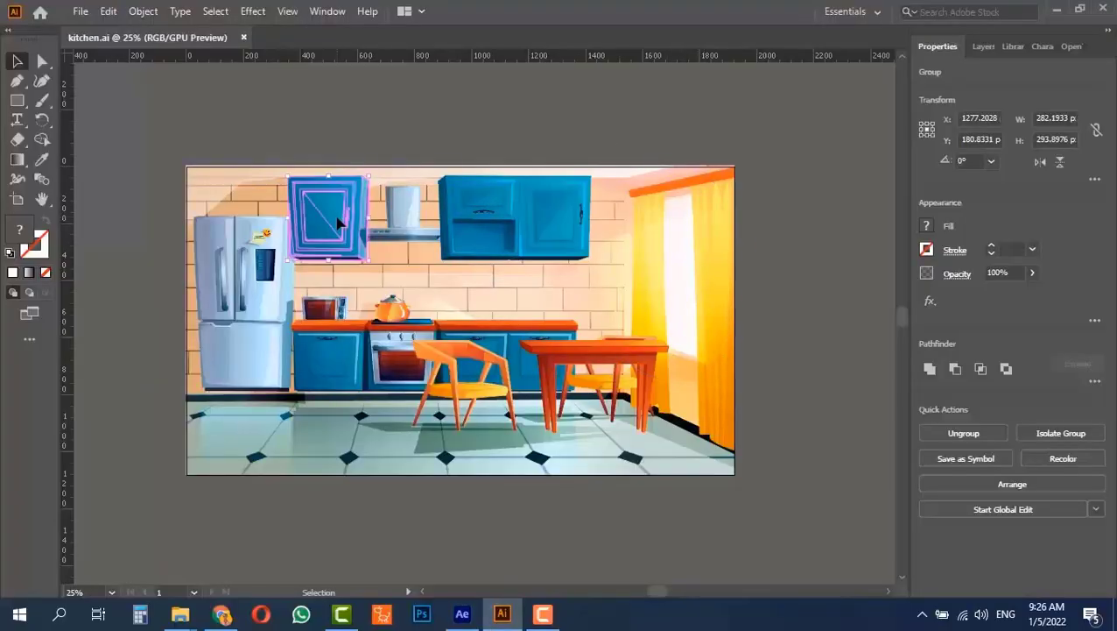
pyautogui.click(248, 263)
pyautogui.click(420, 215)
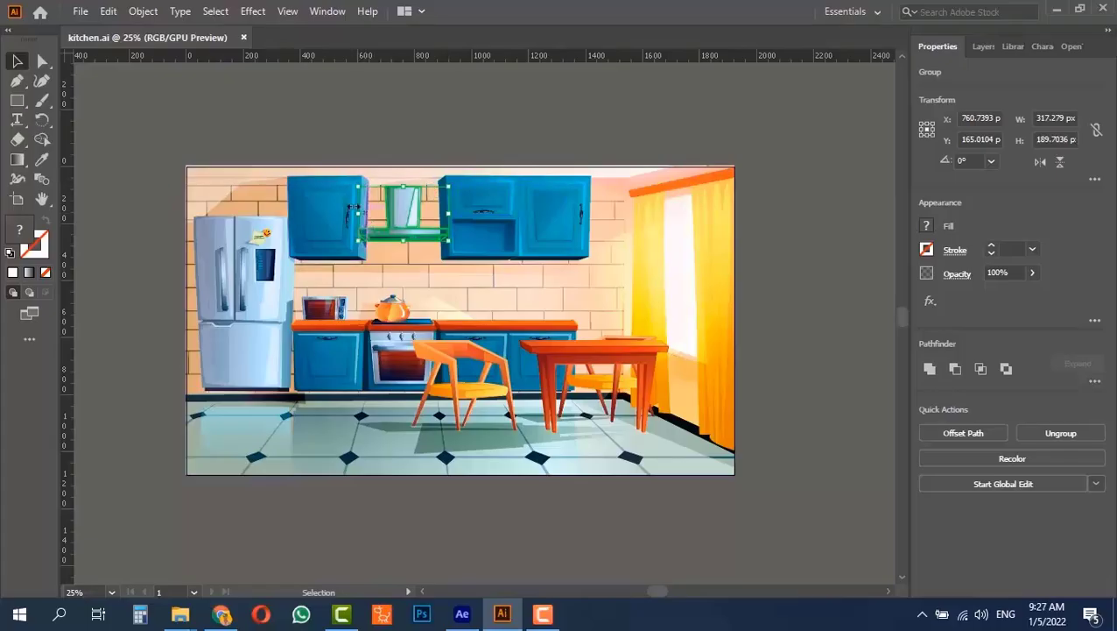
pyautogui.click(341, 197)
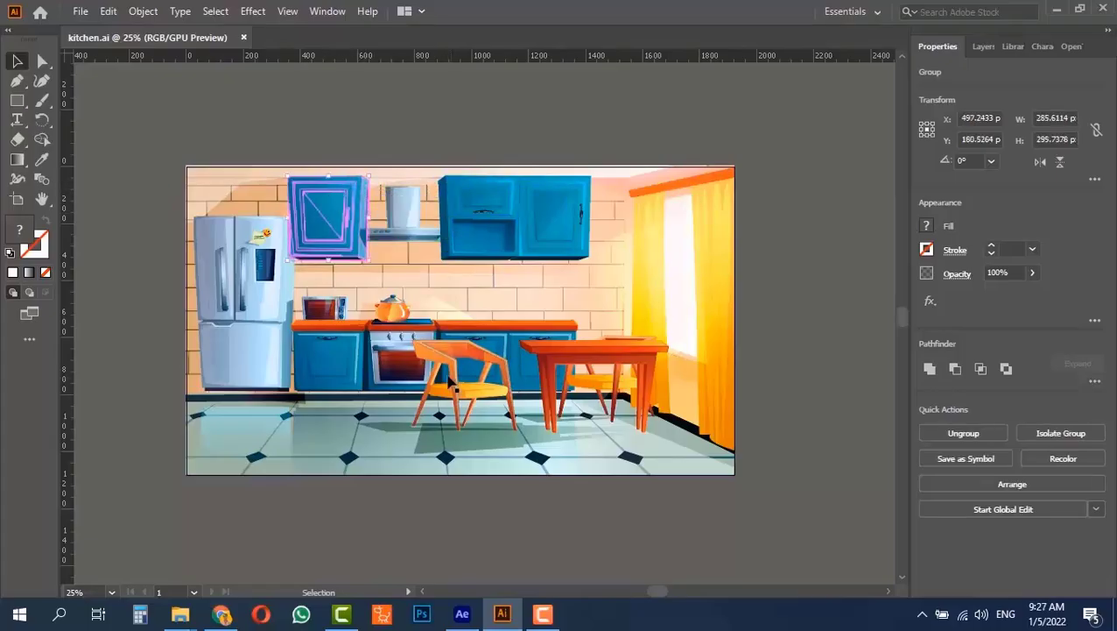
pyautogui.click(473, 363)
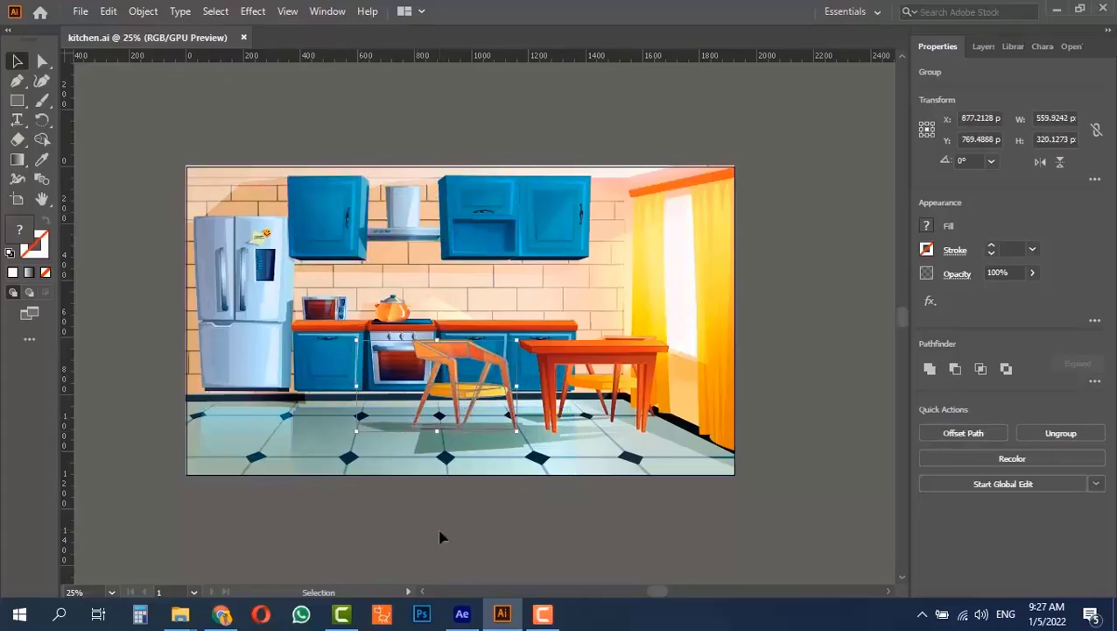
# Return to After Effects and import kitchen.ai as a composition, comparing the footage dimension options and keeping Layer Size.
pyautogui.moveTo(469, 627)
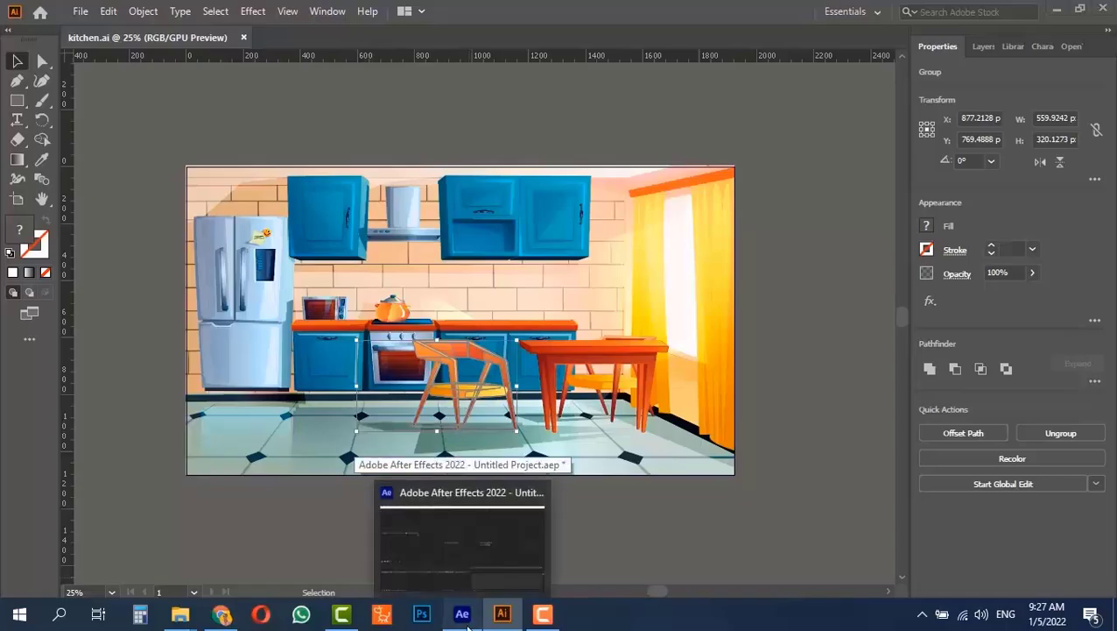
pyautogui.click(462, 534)
pyautogui.click(541, 342)
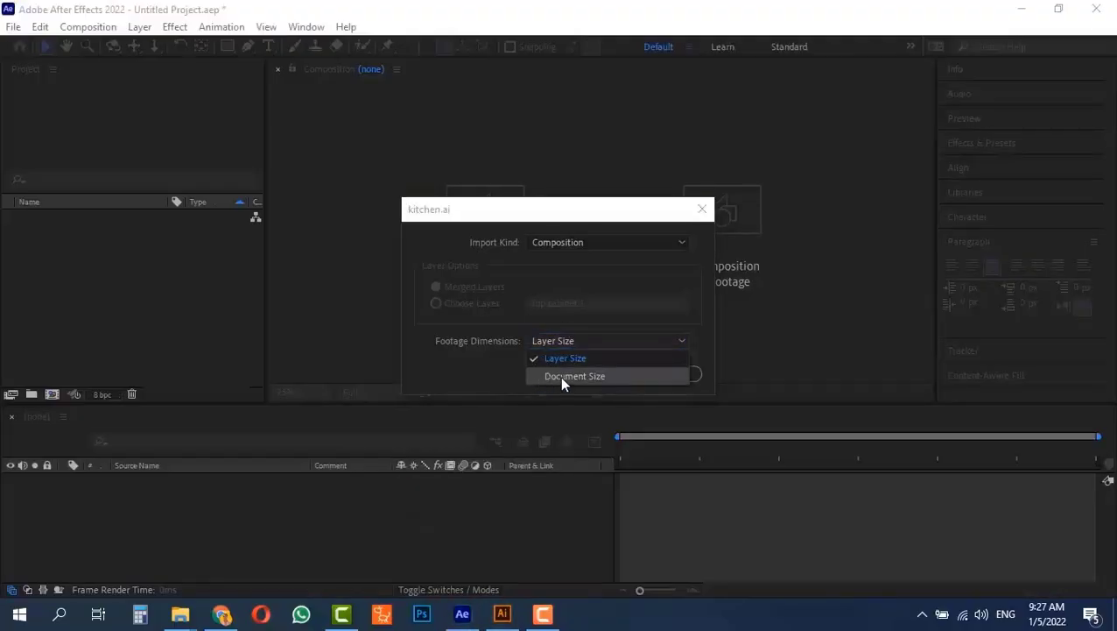
pyautogui.click(560, 376)
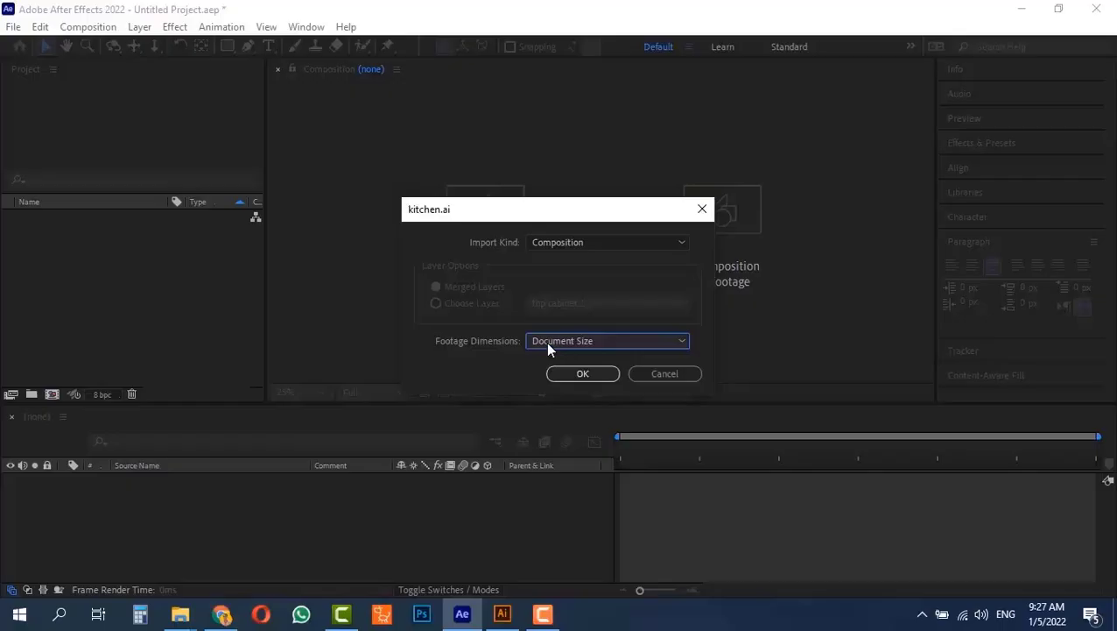
pyautogui.click(546, 341)
pyautogui.click(560, 359)
pyautogui.click(584, 372)
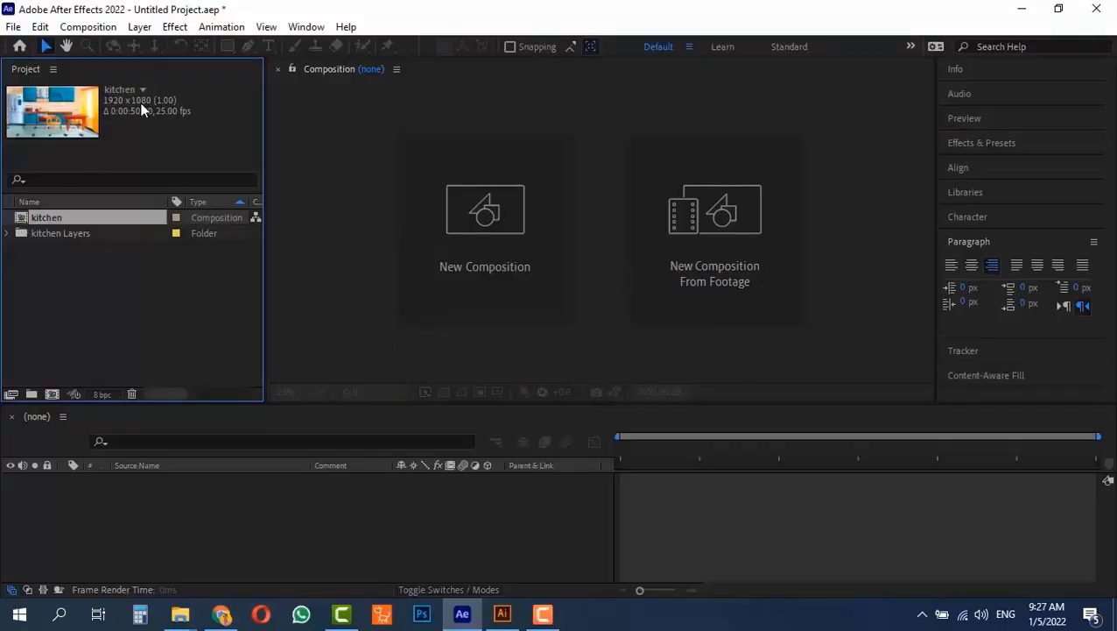
# Open the kitchen composition and review its full list of layers.
pyautogui.doubleClick(25, 221)
pyautogui.scroll(-3, 198, 541)
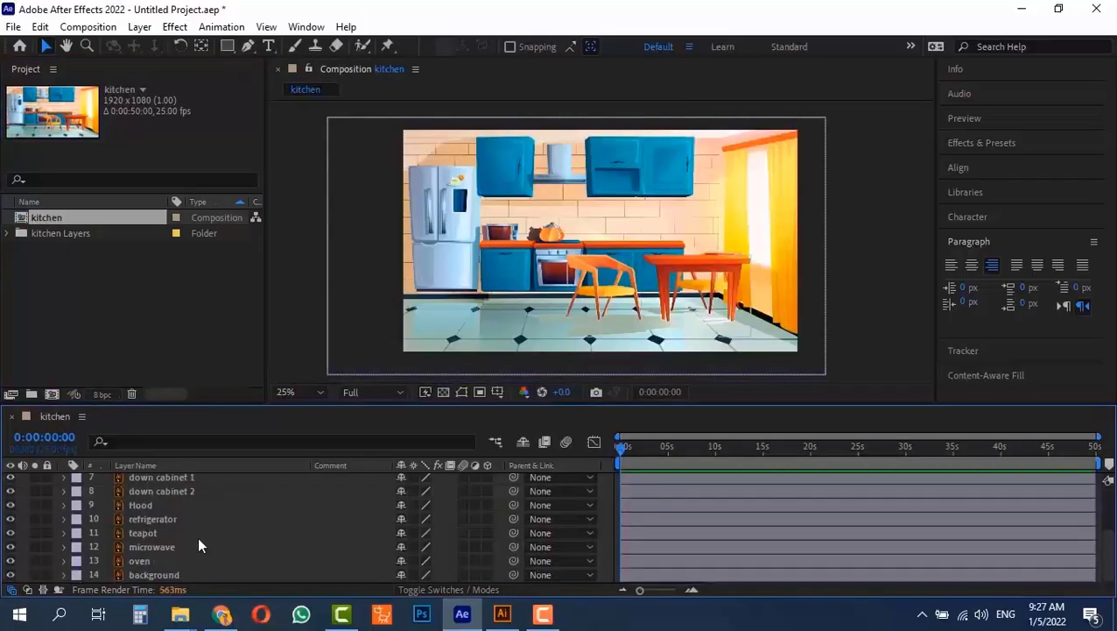
pyautogui.scroll(3, 199, 545)
pyautogui.moveTo(627, 444)
pyautogui.mouseDown()
pyautogui.moveTo(718, 439)
pyautogui.moveTo(634, 442)
pyautogui.mouseUp()
# Select the cabinet, refrigerator, hood, table, microwave and oven layers one by one to examine their individual bounds.
pyautogui.click(665, 164)
pyautogui.click(627, 159)
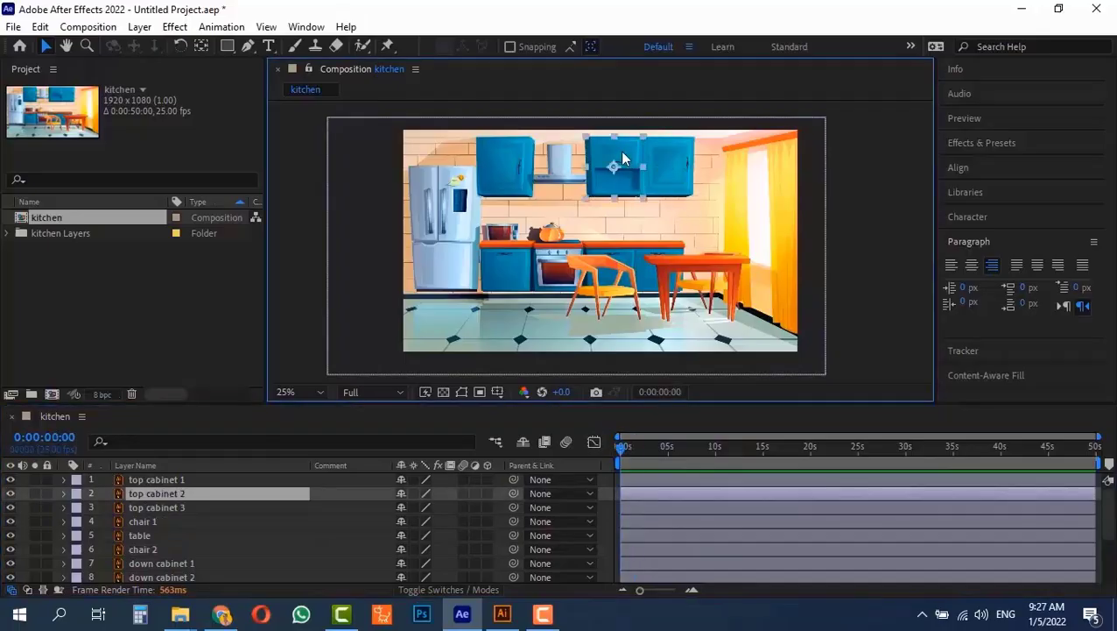
pyautogui.click(615, 295)
pyautogui.click(448, 195)
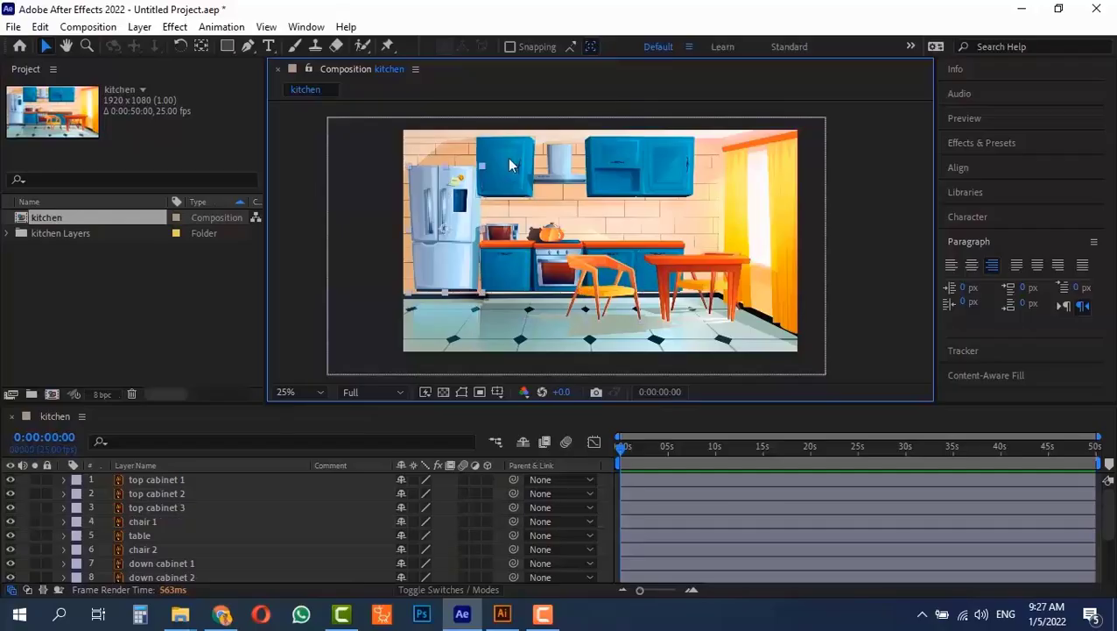
pyautogui.click(509, 162)
pyautogui.click(561, 165)
pyautogui.click(657, 164)
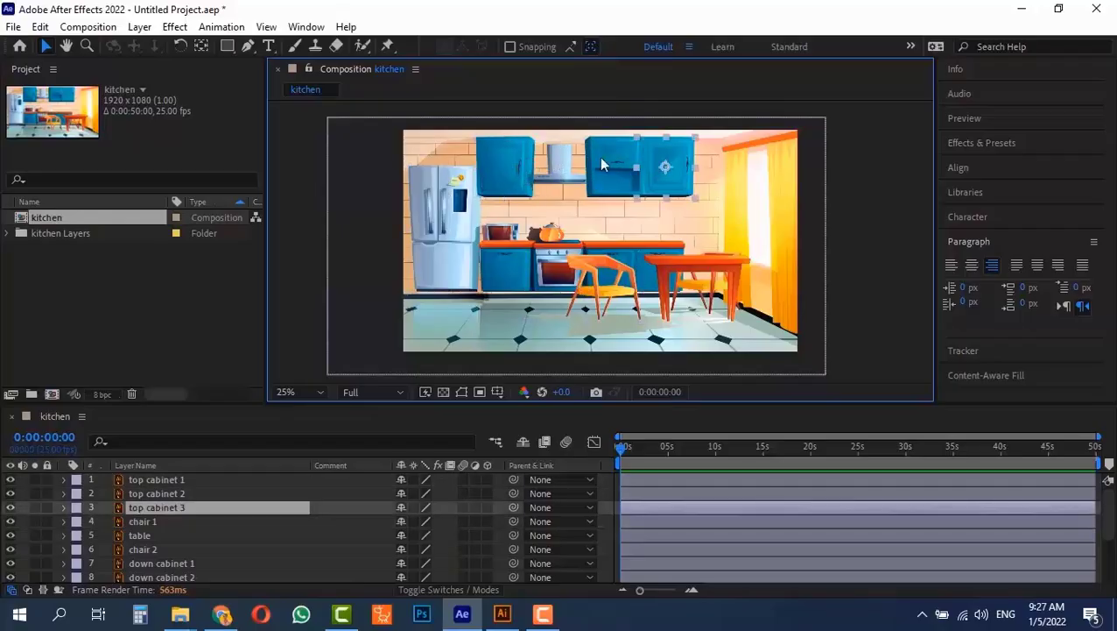
pyautogui.click(609, 163)
pyautogui.click(610, 333)
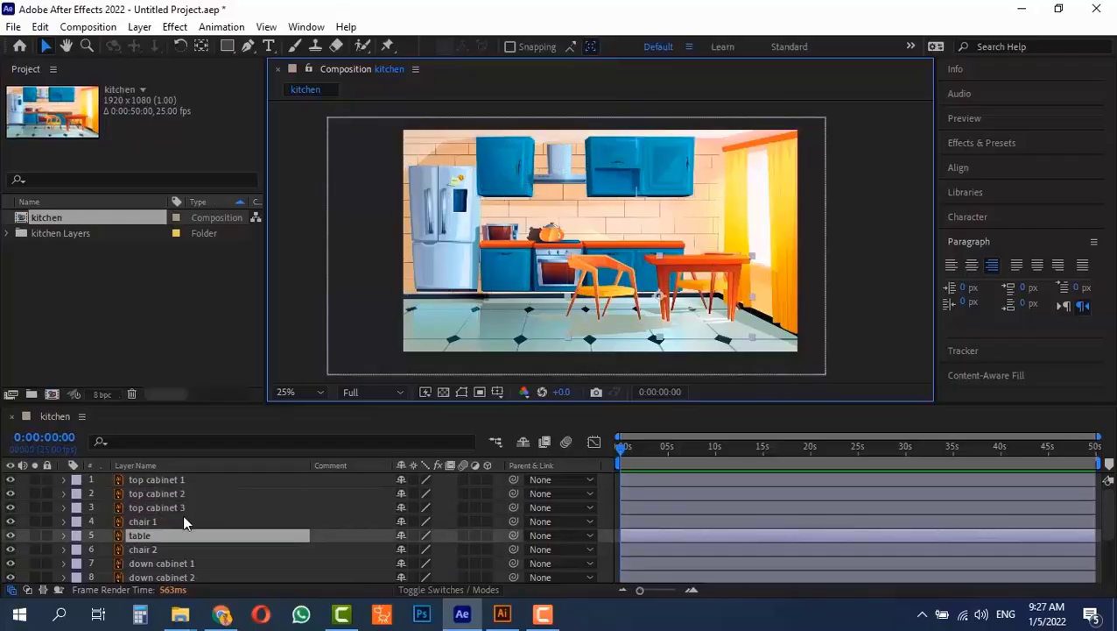
pyautogui.scroll(-3, 180, 553)
pyautogui.click(152, 549)
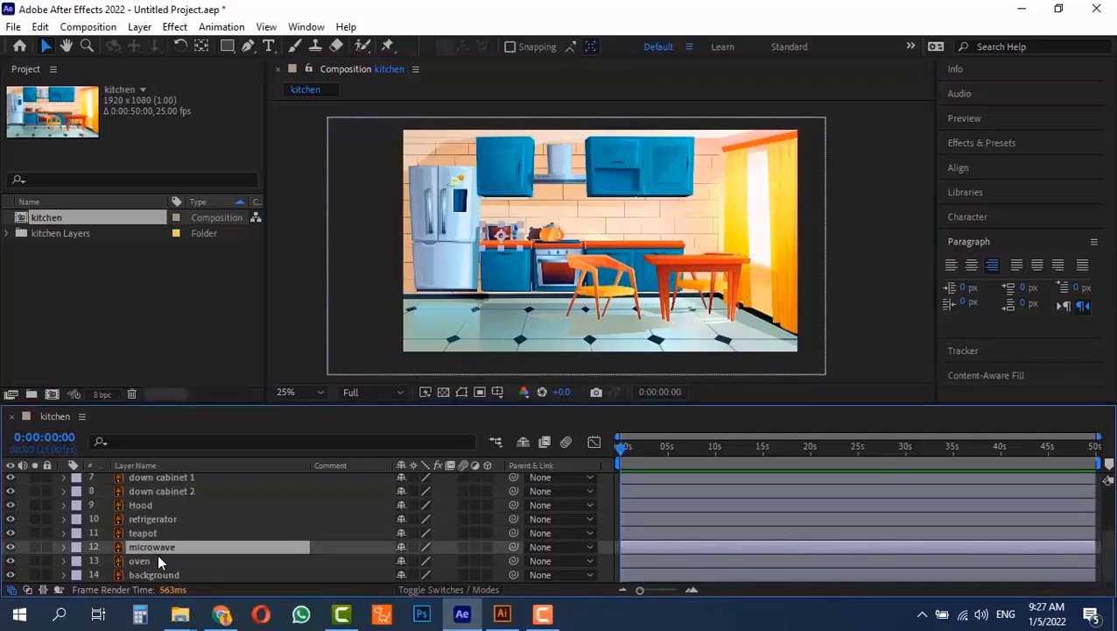
pyautogui.click(157, 554)
# Delete the kitchen composition and the kitchen Layers folder from the project.
pyautogui.click(57, 233)
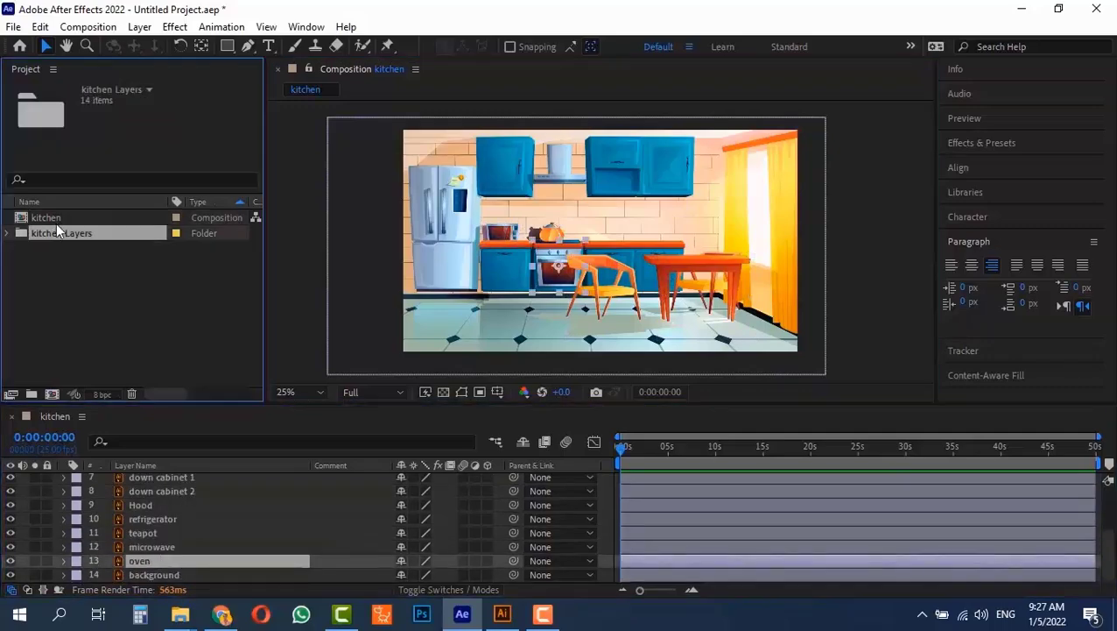
pyautogui.keyDown('shift'); pyautogui.click(56, 216); pyautogui.keyUp('shift')
pyautogui.press('Delete')
pyautogui.click(633, 328)
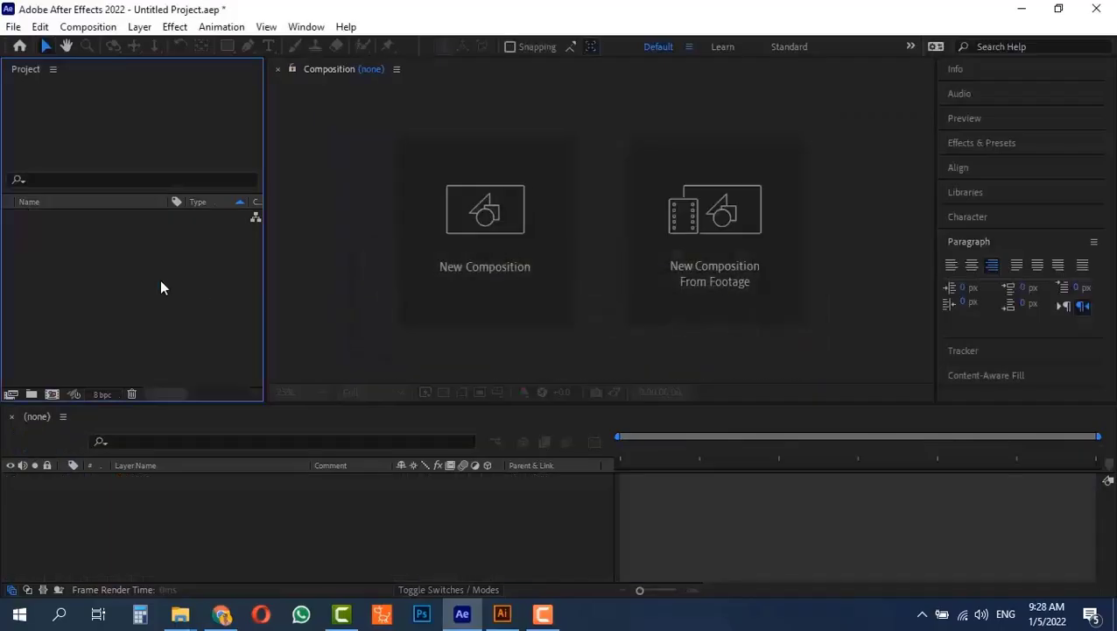
# Import kitchen.ai as a composition with footage dimensions at Document Size and open the kitchen composition.
pyautogui.doubleClick(89, 247)
pyautogui.doubleClick(391, 251)
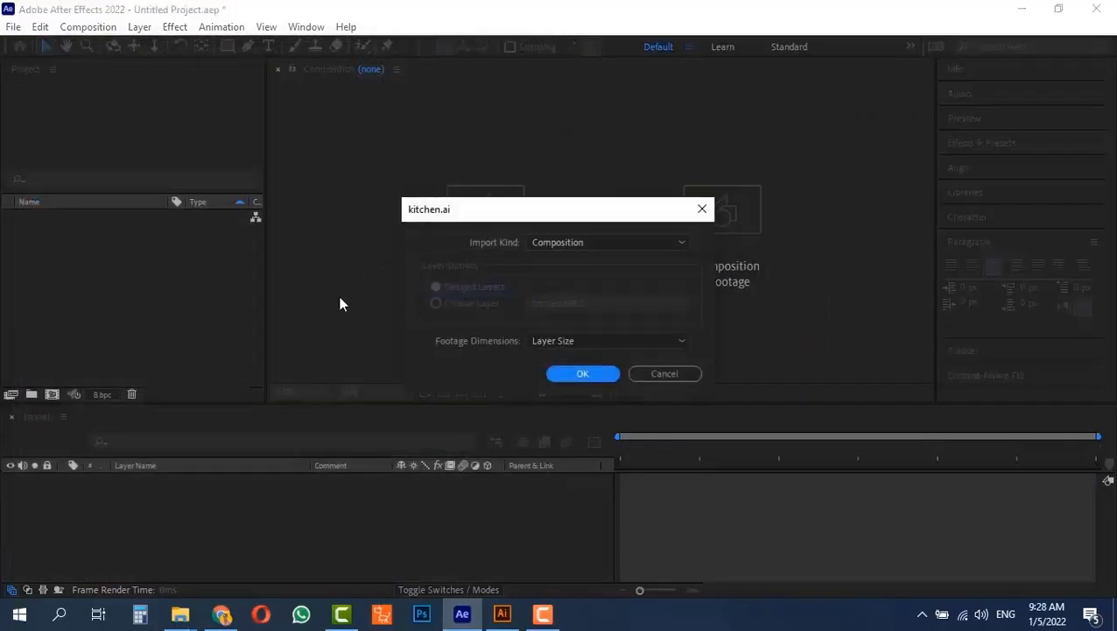
pyautogui.click(566, 343)
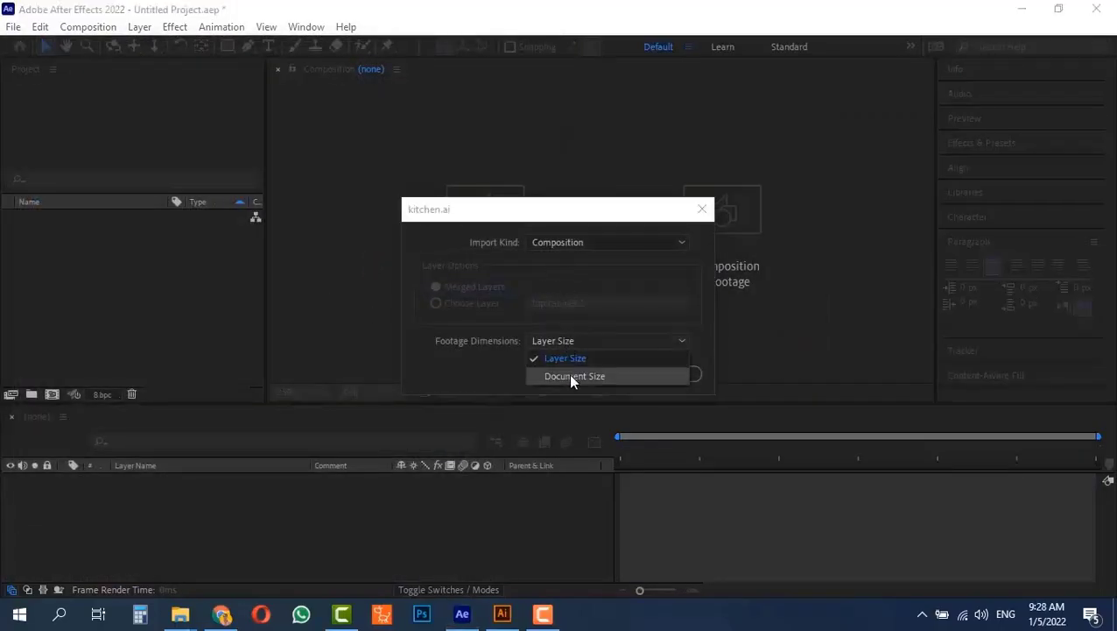
pyautogui.click(576, 377)
pyautogui.click(584, 375)
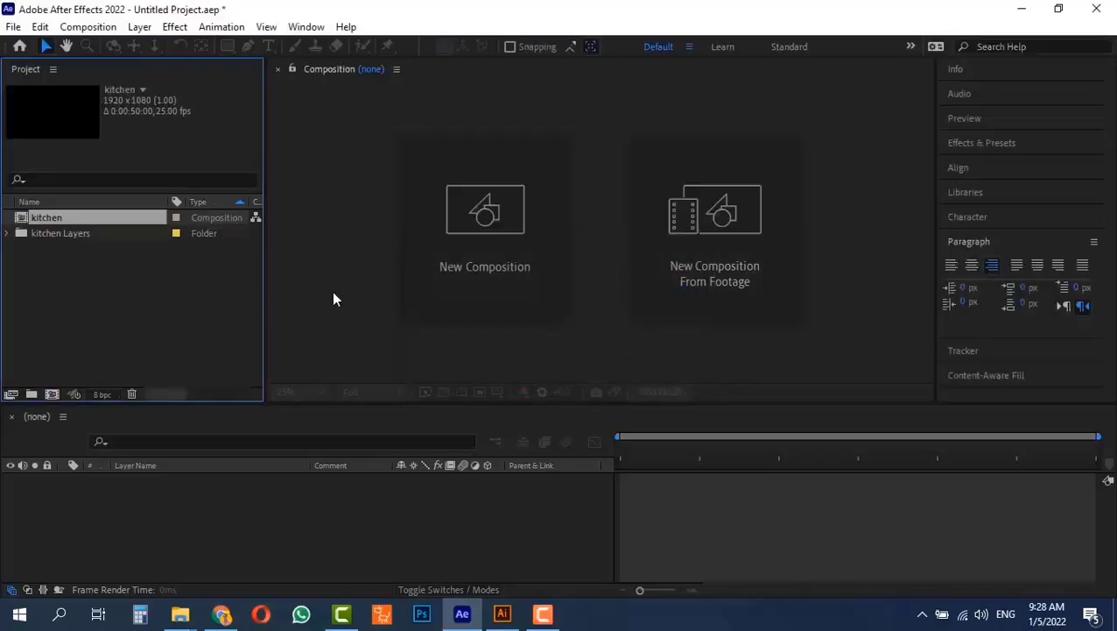
pyautogui.doubleClick(27, 222)
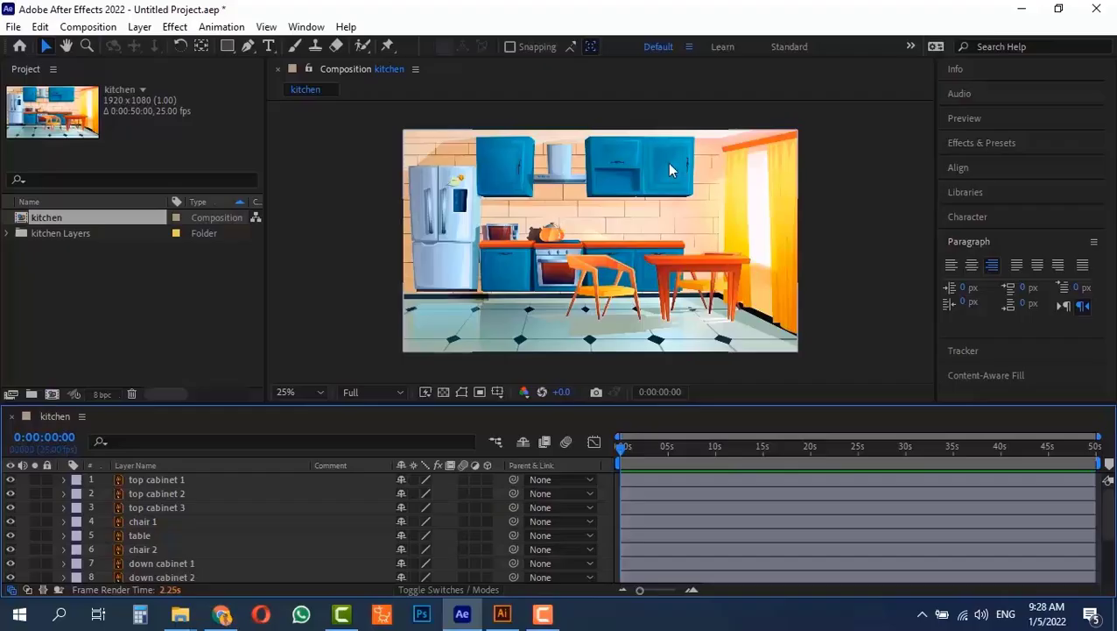
# Move the top cabinet 1 and top cabinet 2 layers down over the refrigerator and counter, and shift top cabinet 3 upward.
pyautogui.click(670, 169)
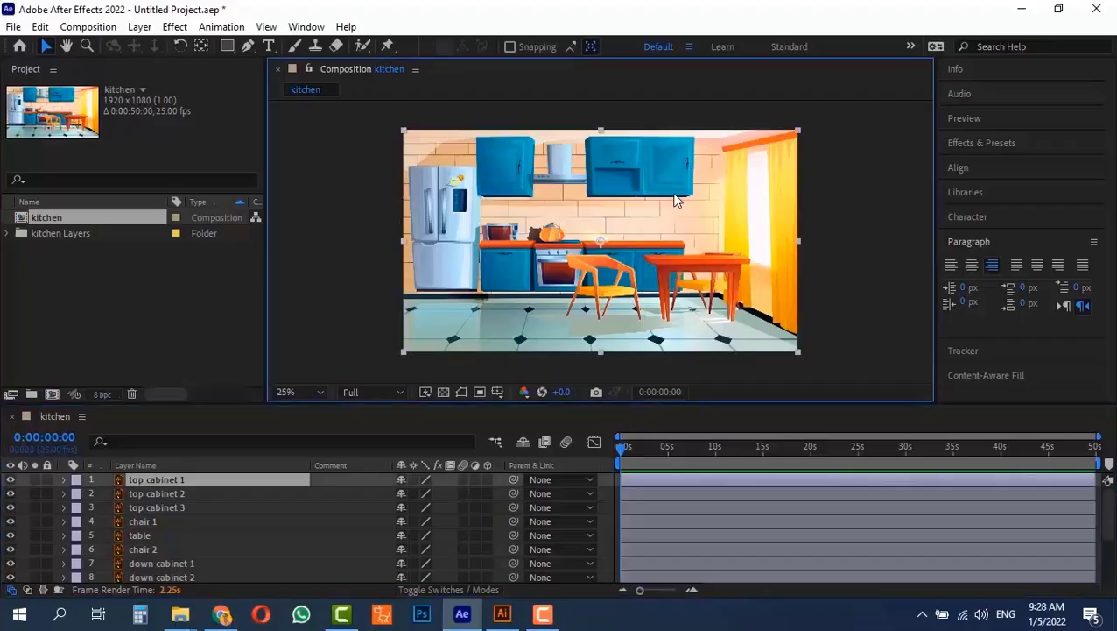
pyautogui.moveTo(676, 171); pyautogui.dragTo(669, 241)
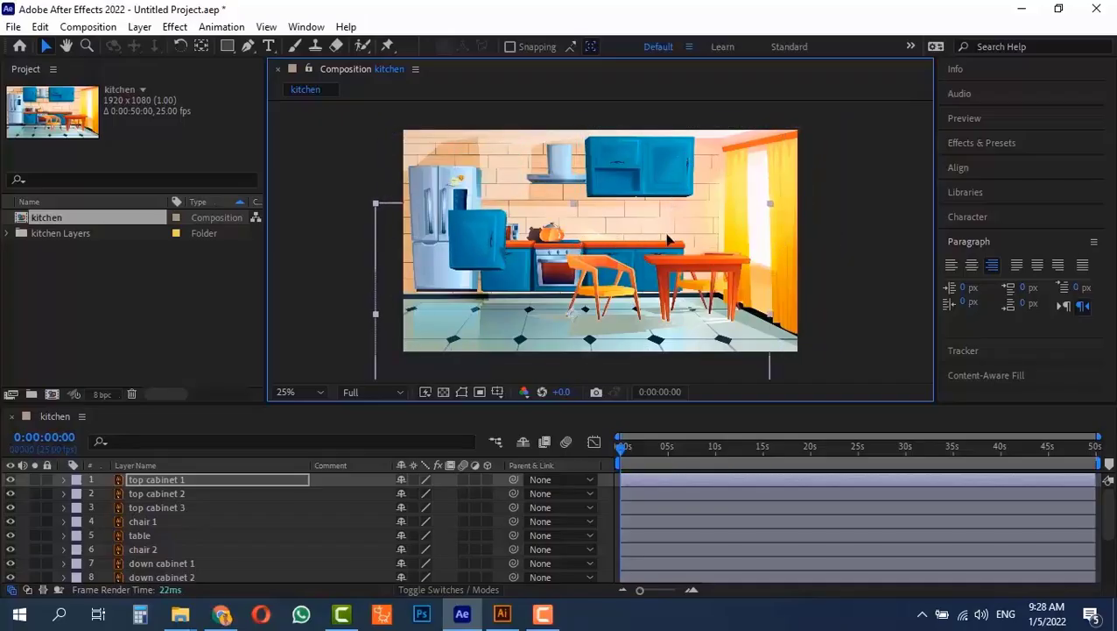
pyautogui.moveTo(677, 153); pyautogui.dragTo(671, 226)
pyautogui.click(663, 148)
pyautogui.moveTo(669, 151)
pyautogui.mouseDown()
pyautogui.moveTo(668, 139)
pyautogui.moveTo(675, 153)
pyautogui.mouseUp()
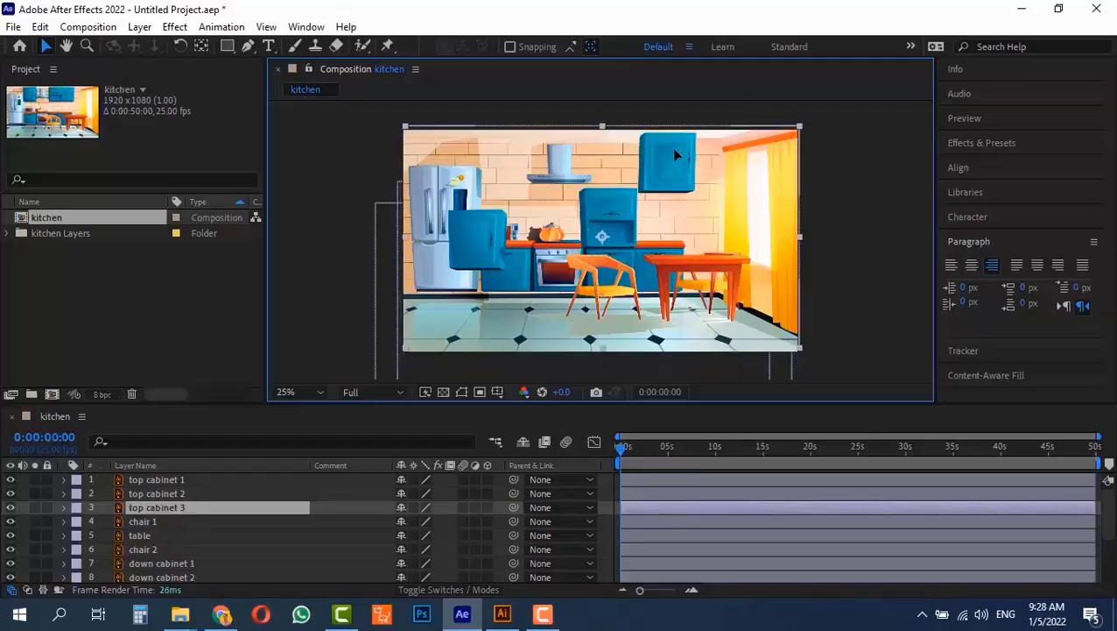
pyautogui.hotkey('ctrl', 'z')
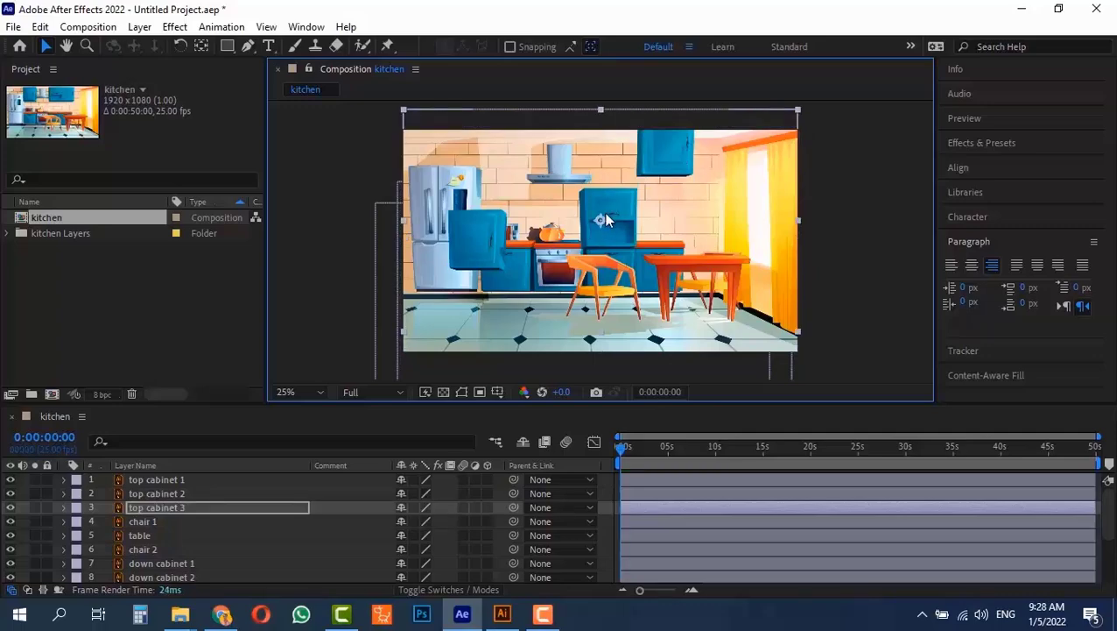
pyautogui.hotkey('ctrl', 'z')
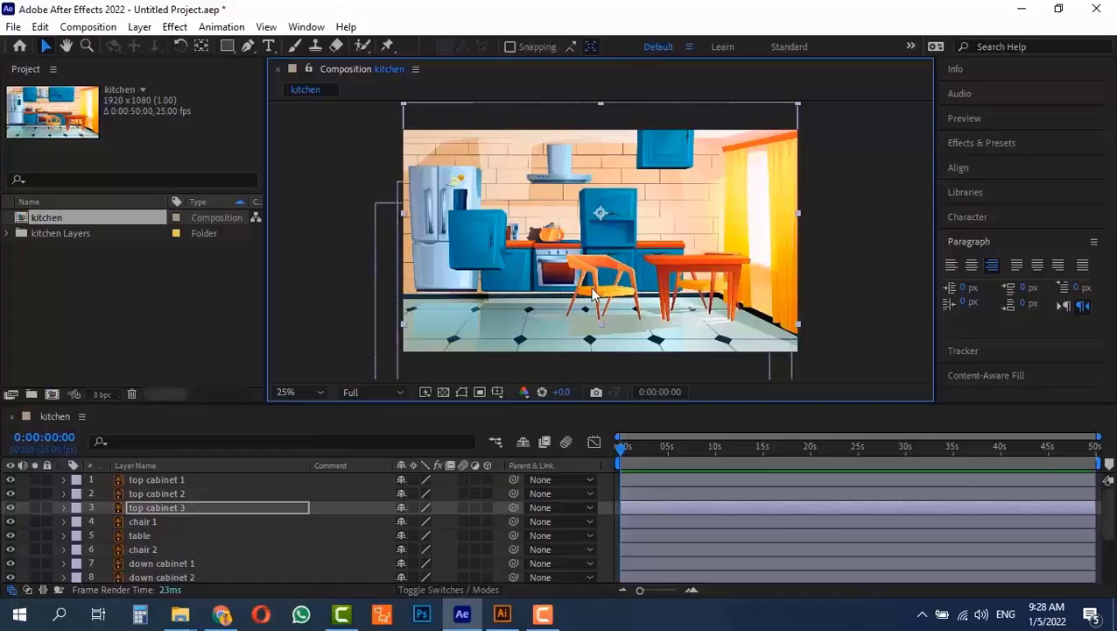
# Delete the kitchen composition together with the kitchen Layers folder to clear the project for a fresh import.
pyautogui.keyDown('shift'); pyautogui.click(60, 233); pyautogui.keyUp('shift')
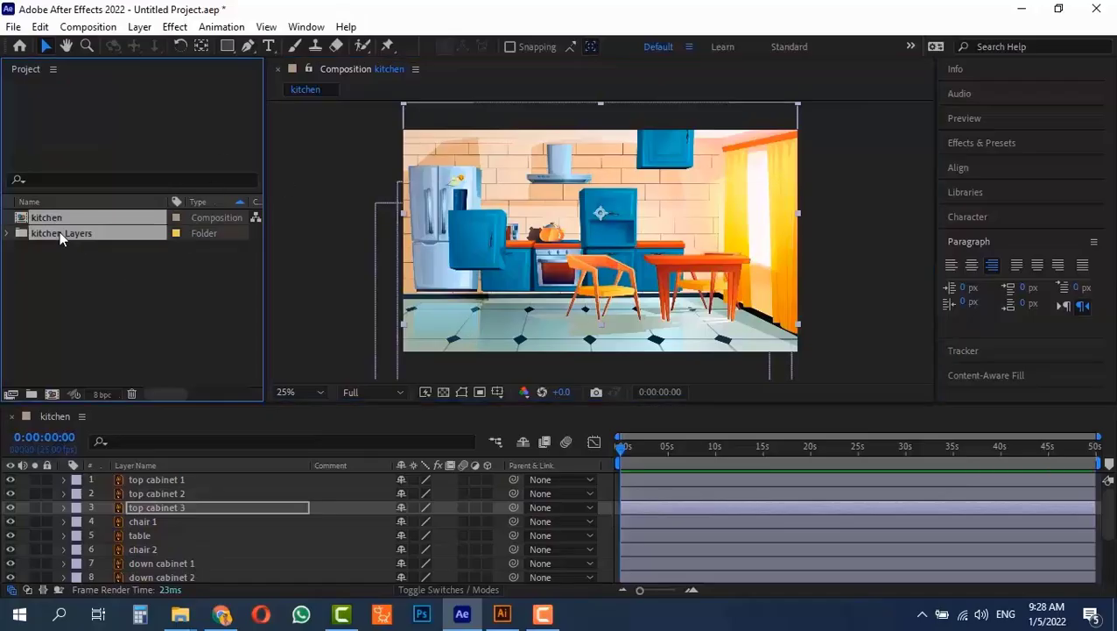
pyautogui.press('Delete')
pyautogui.click(639, 326)
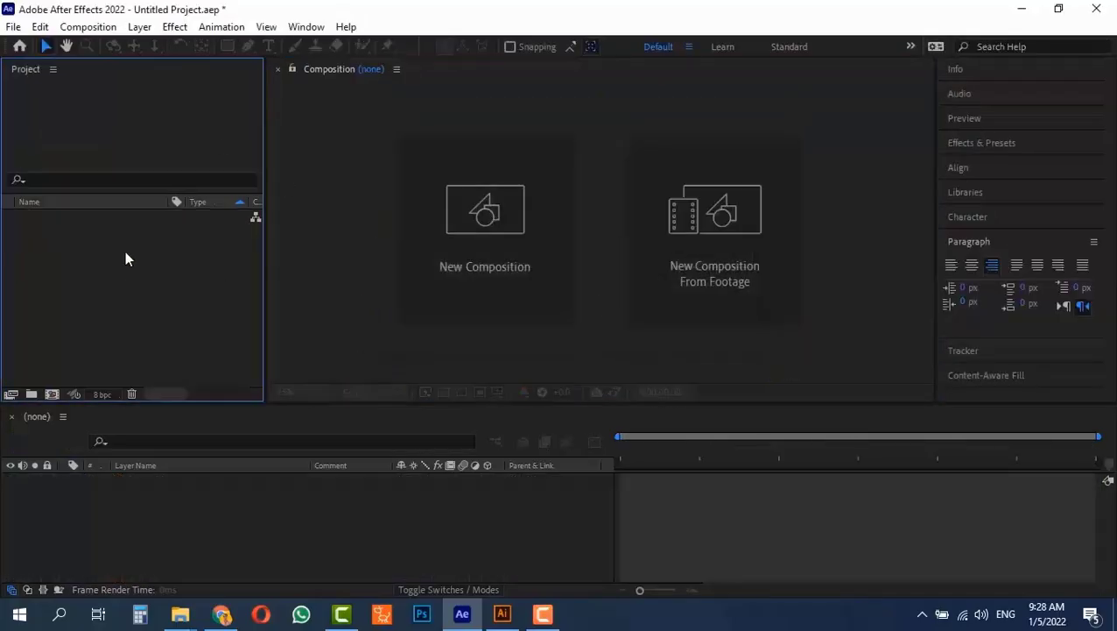
# Import kitchen.ai as a composition with footage dimensions at Layer Size.
pyautogui.doubleClick(125, 254)
pyautogui.doubleClick(355, 307)
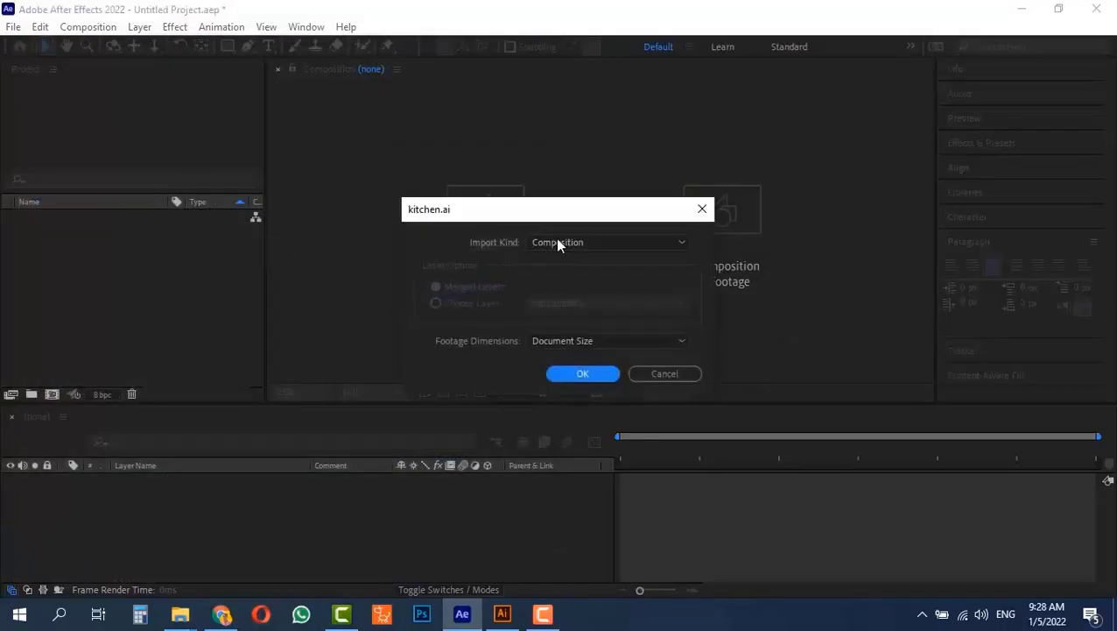
pyautogui.click(558, 245)
pyautogui.click(563, 242)
pyautogui.click(574, 340)
pyautogui.click(529, 355)
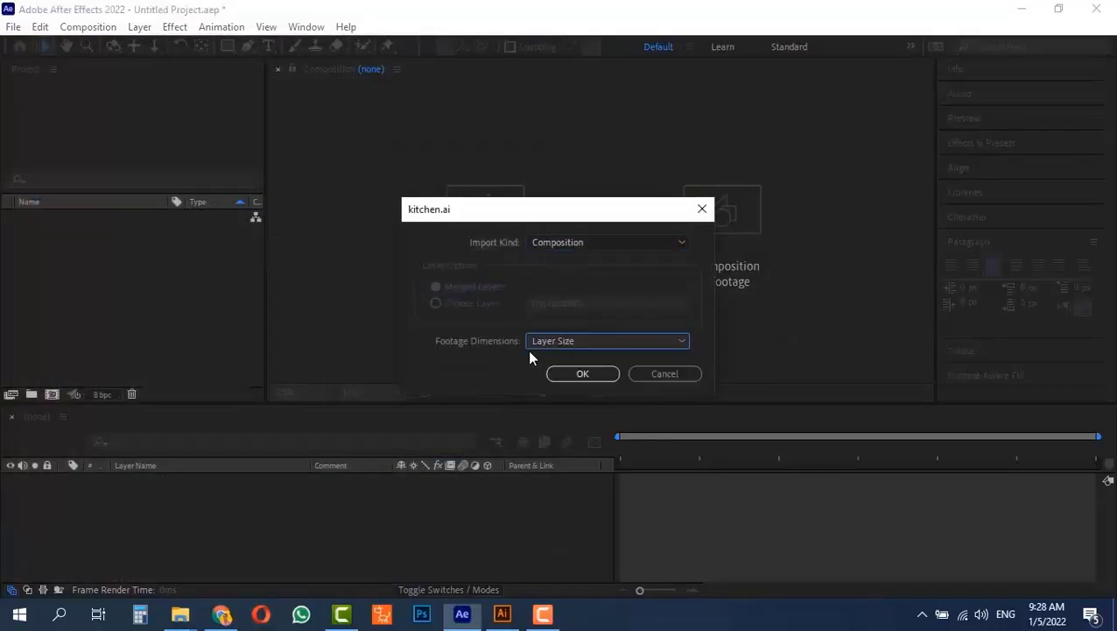
pyautogui.click(584, 373)
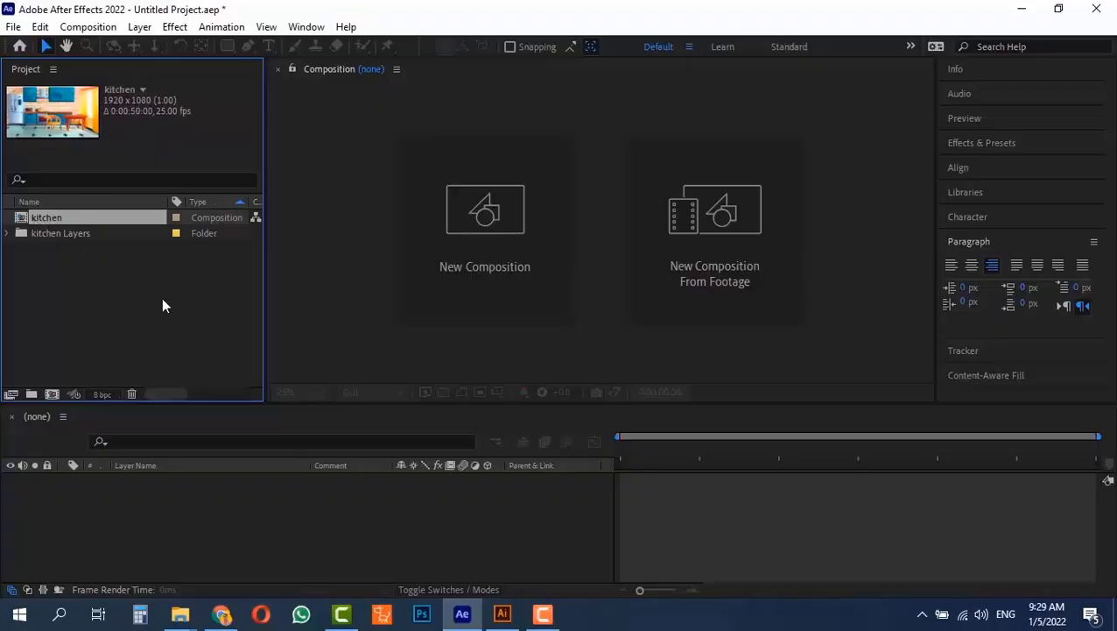
# Review the kitchen composition's settings without changing them and open the composition.
pyautogui.hotkey('ctrl', 'k')
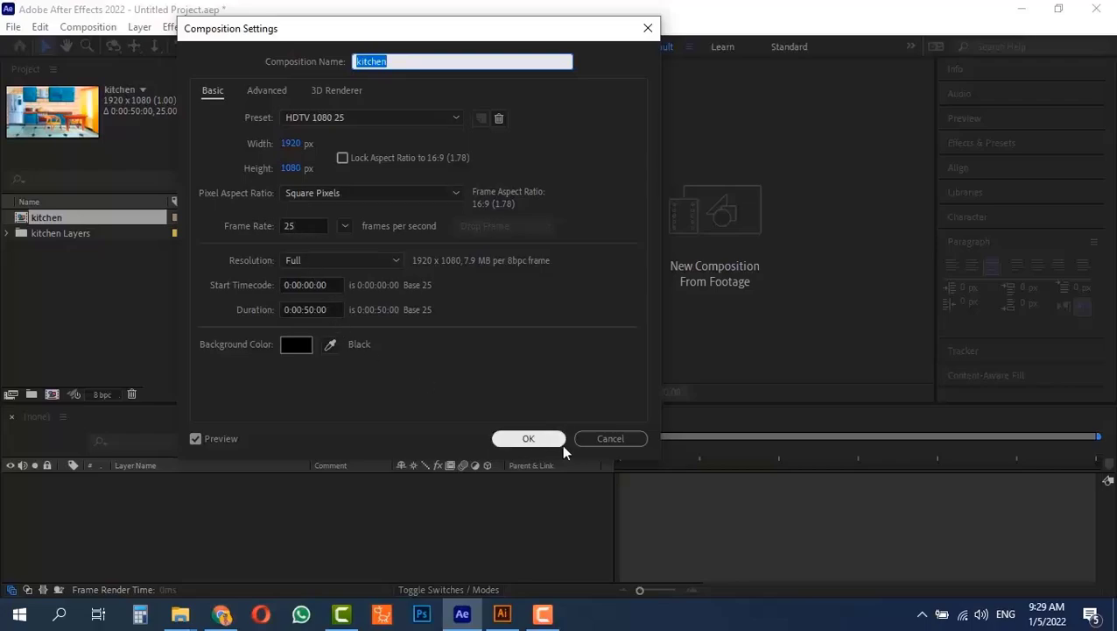
pyautogui.click(605, 439)
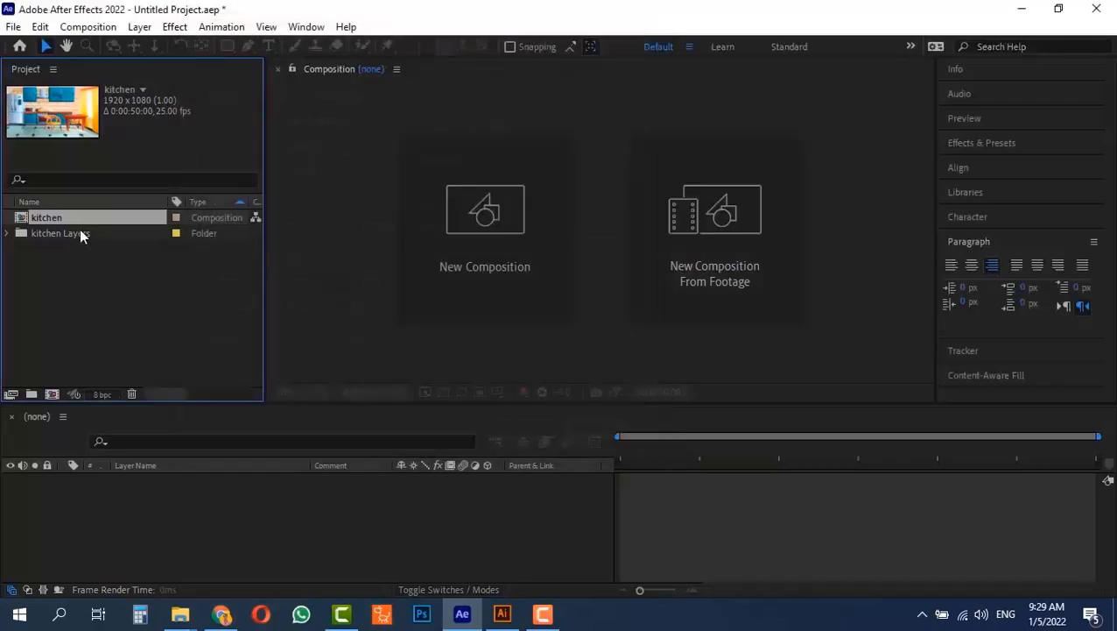
pyautogui.doubleClick(23, 224)
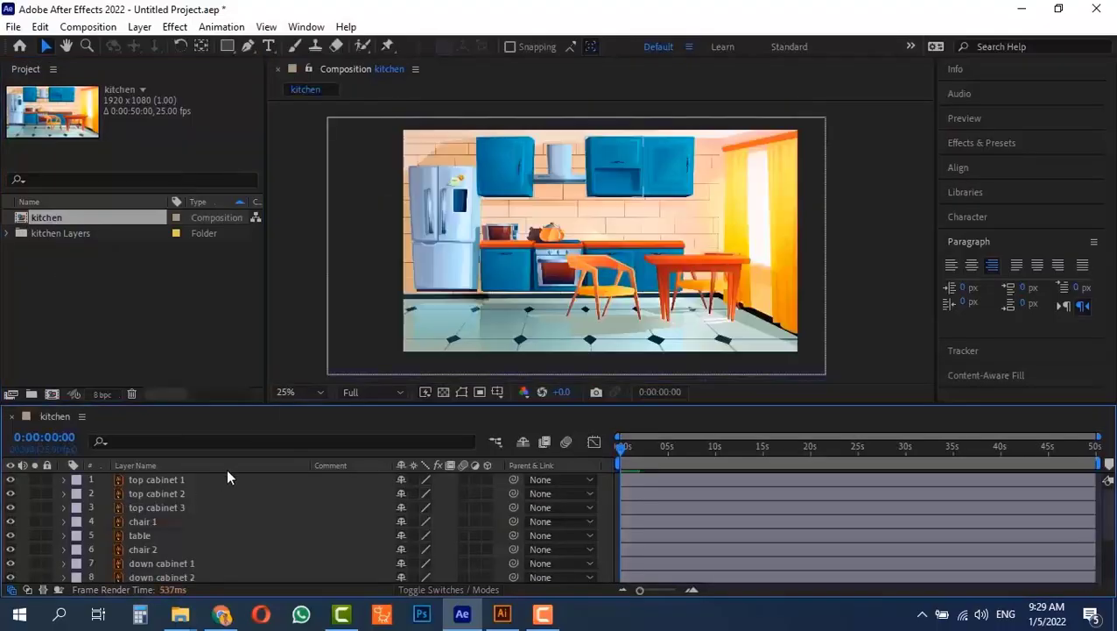
# Look through the kitchen layer list and select top cabinet 1 and top cabinet 2 to examine their bounds.
pyautogui.scroll(-2, 204, 546)
pyautogui.scroll(2, 204, 550)
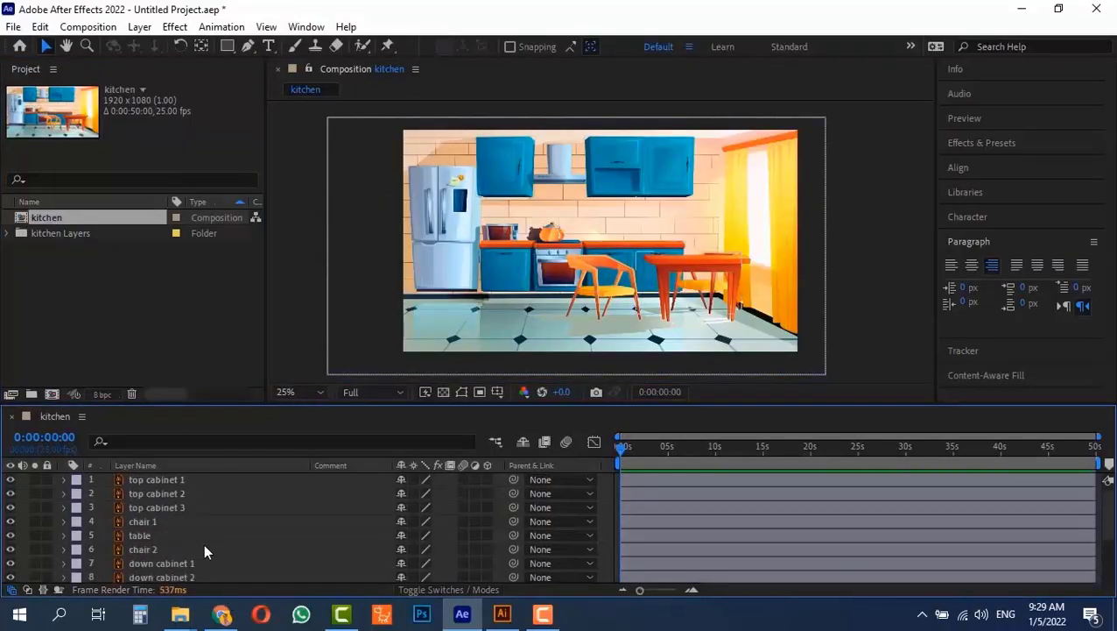
pyautogui.moveTo(692, 445); pyautogui.dragTo(630, 445)
pyautogui.click(512, 156)
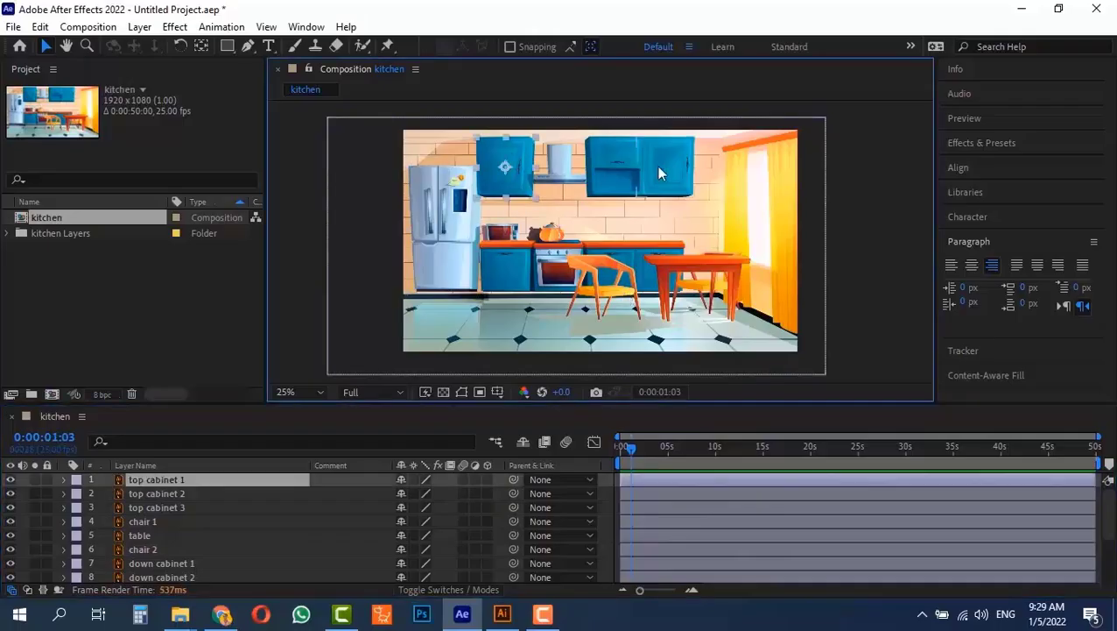
pyautogui.click(657, 165)
pyautogui.click(227, 493)
pyautogui.scroll(-2, 205, 544)
pyautogui.scroll(2, 205, 544)
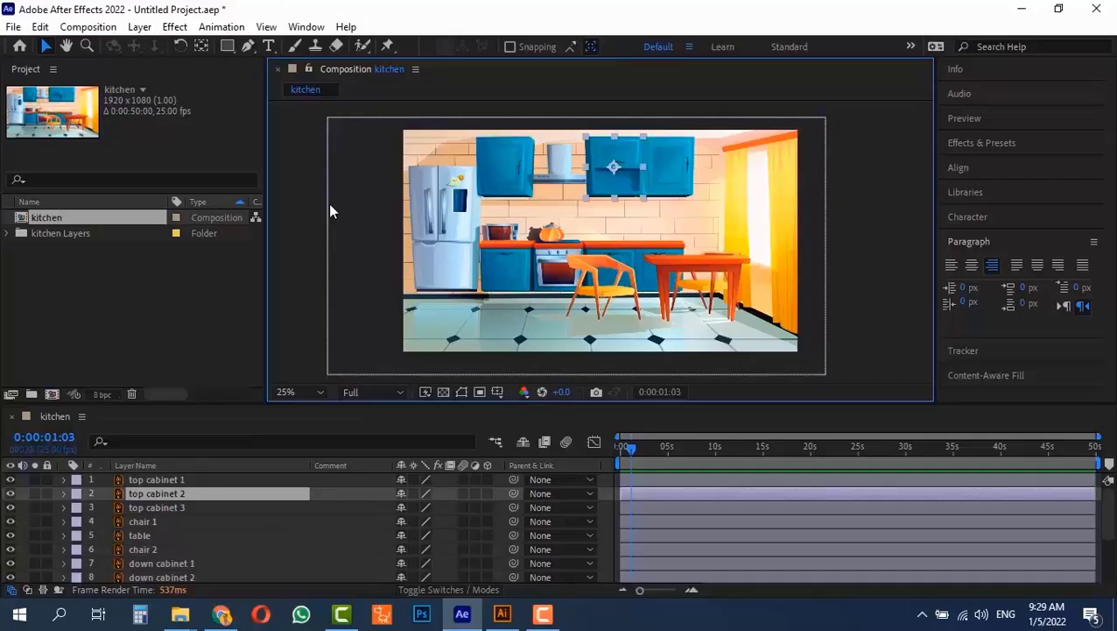
pyautogui.click(862, 194)
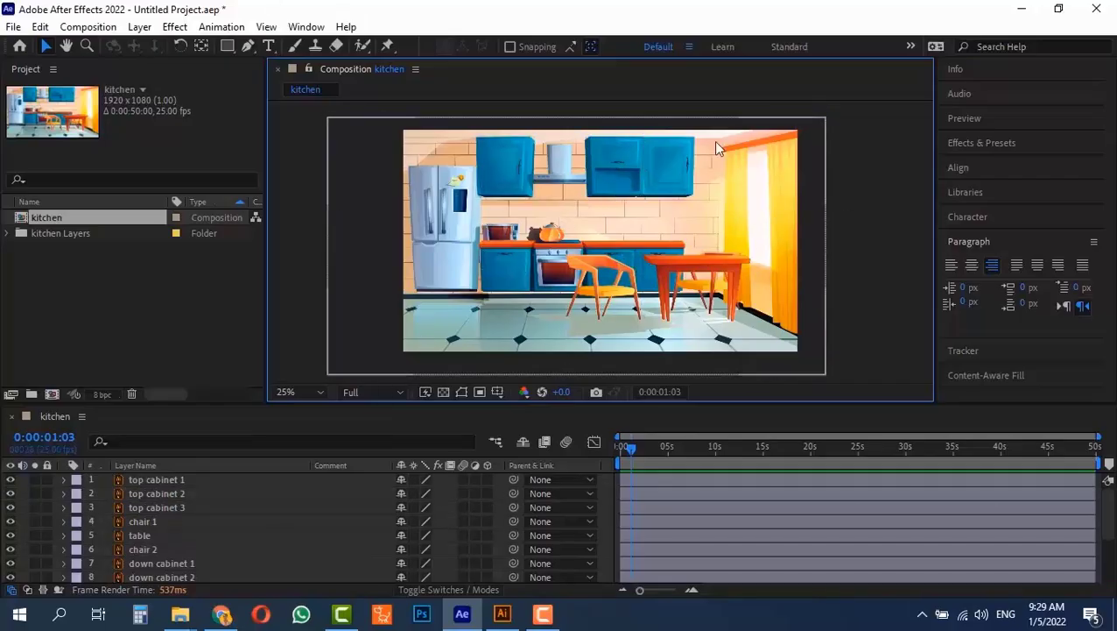
# Examine the teapot's edges and highlights up close at magnifications up to 800%.
pyautogui.scroll(4, 666, 197)
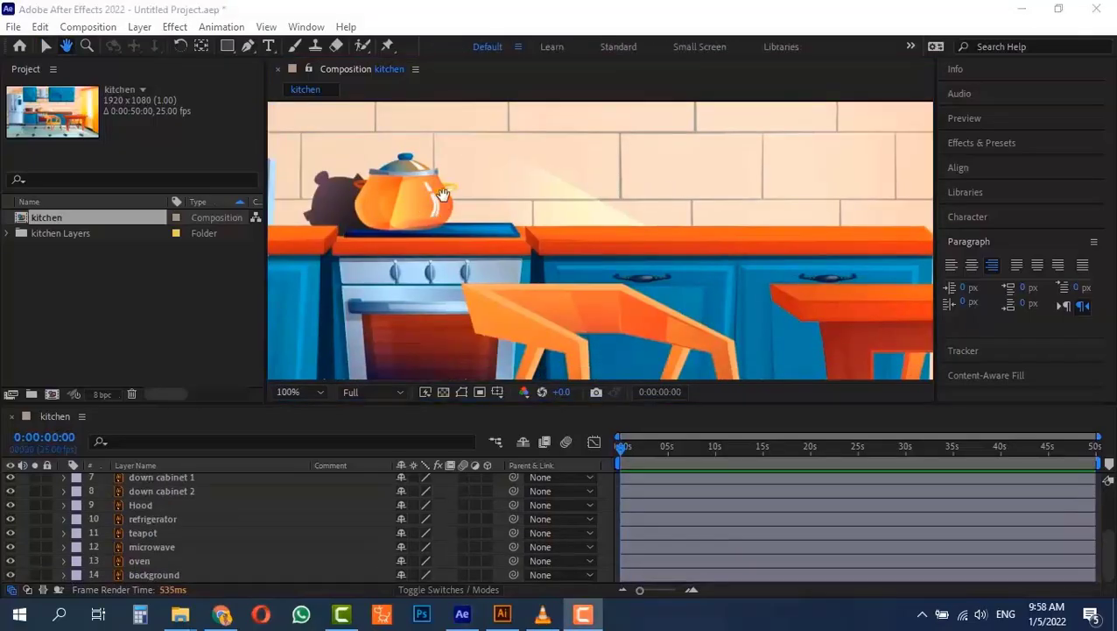
pyautogui.moveTo(442, 193); pyautogui.dragTo(508, 215)
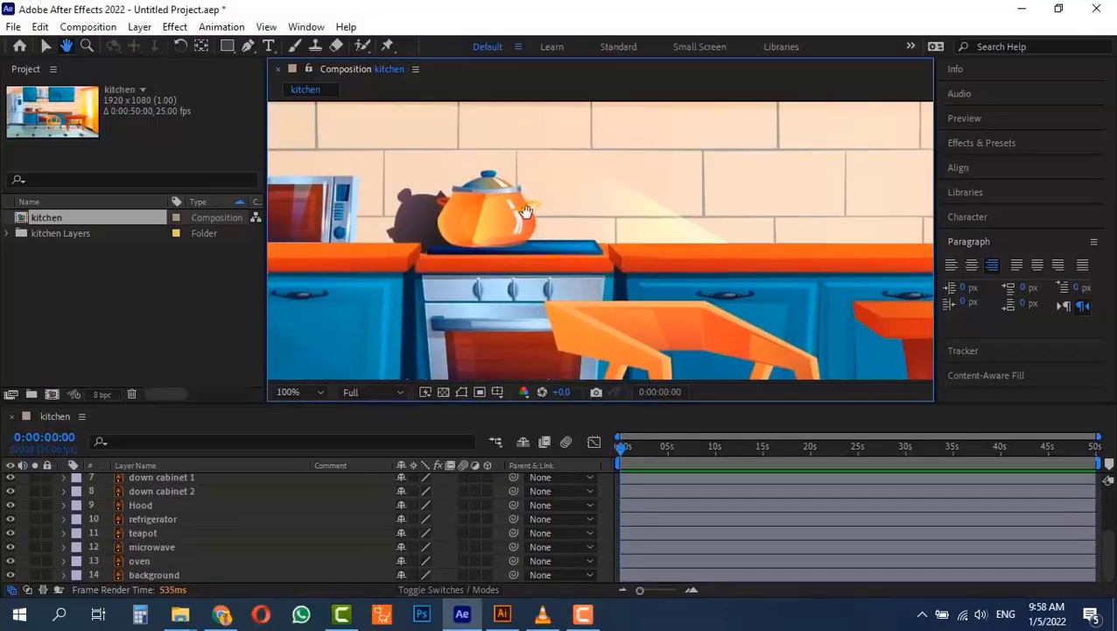
pyautogui.scroll(2, 507, 214)
pyautogui.scroll(4, 573, 239)
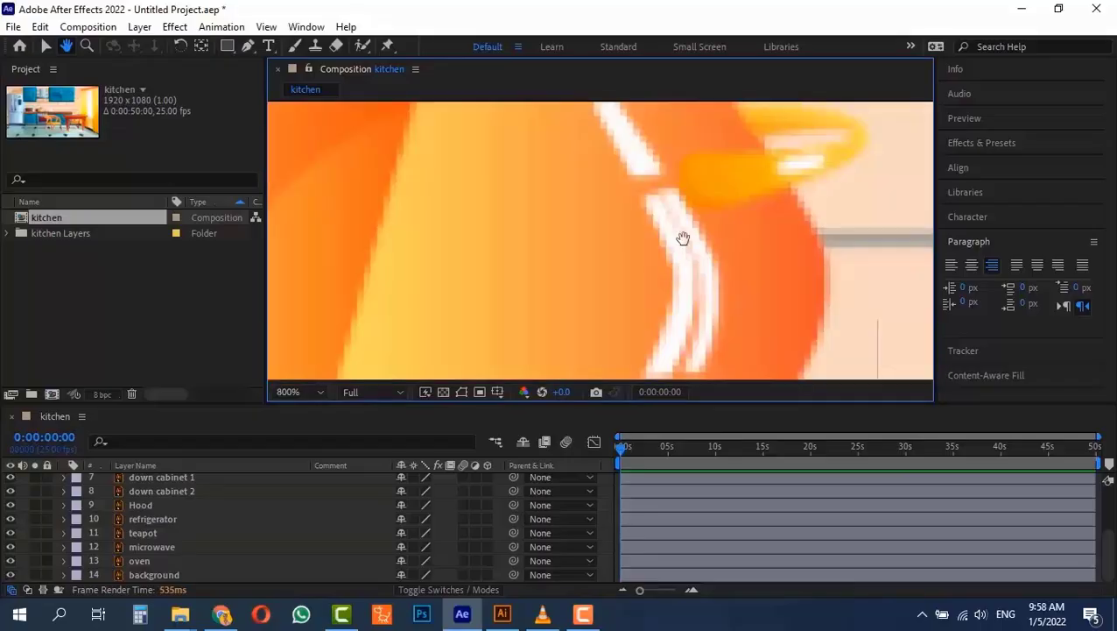
pyautogui.scroll(-1, 592, 313)
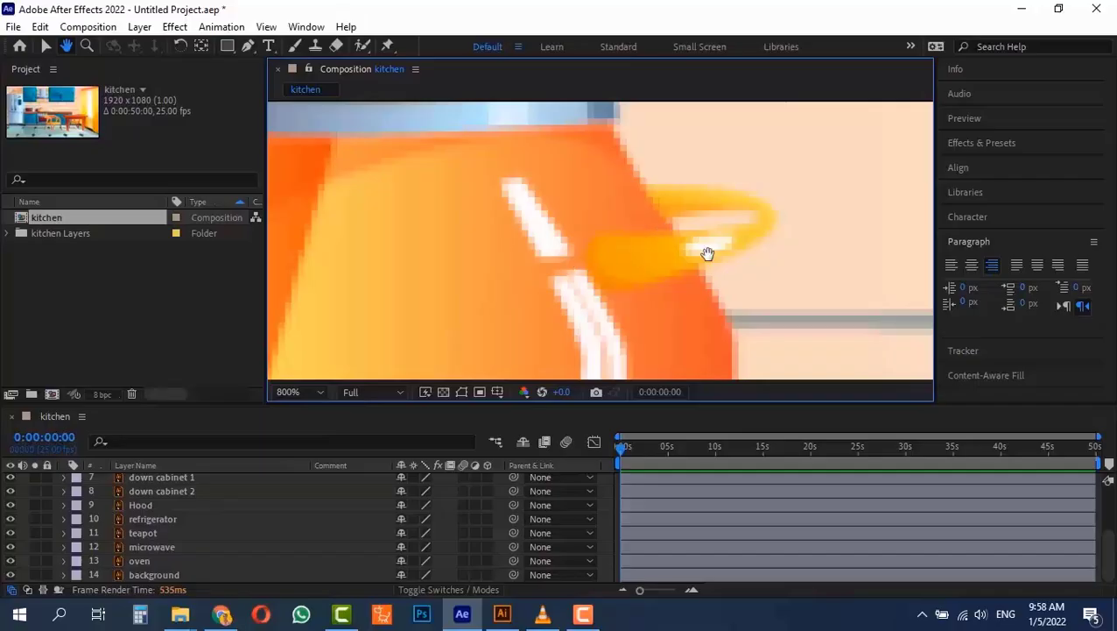
pyautogui.moveTo(618, 241); pyautogui.dragTo(492, 237)
pyautogui.scroll(-2, 492, 236)
pyautogui.scroll(-2, 503, 277)
pyautogui.press('v')
pyautogui.scroll(2, 274, 132)
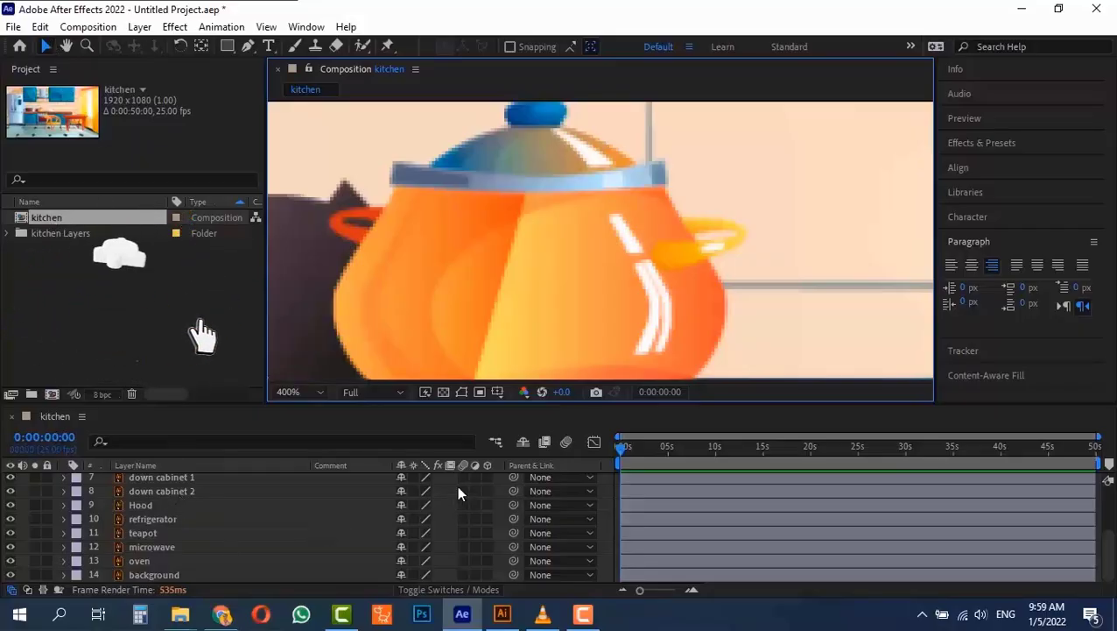
# Display the layer switches and enable Continuously Rasterize on the teapot layer.
pyautogui.click(11, 589)
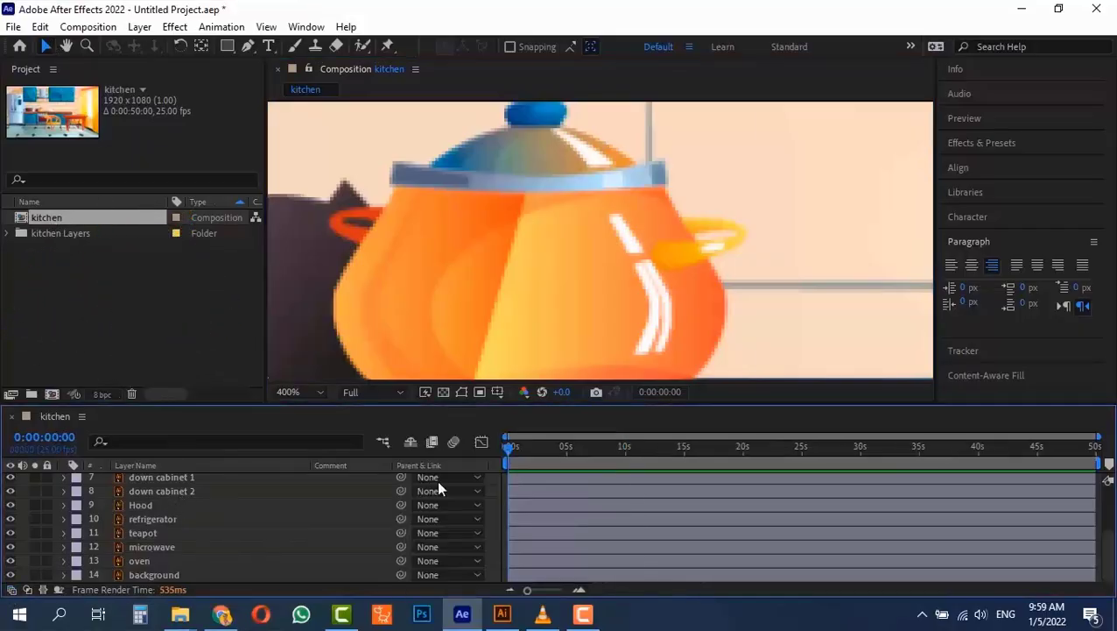
pyautogui.click(11, 590)
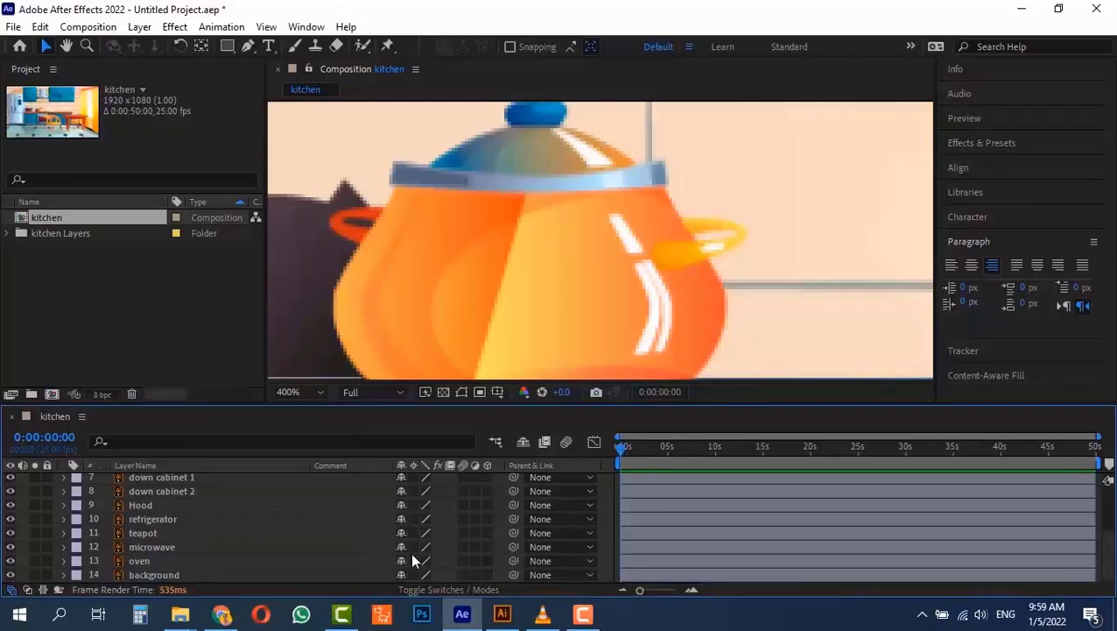
pyautogui.click(513, 245)
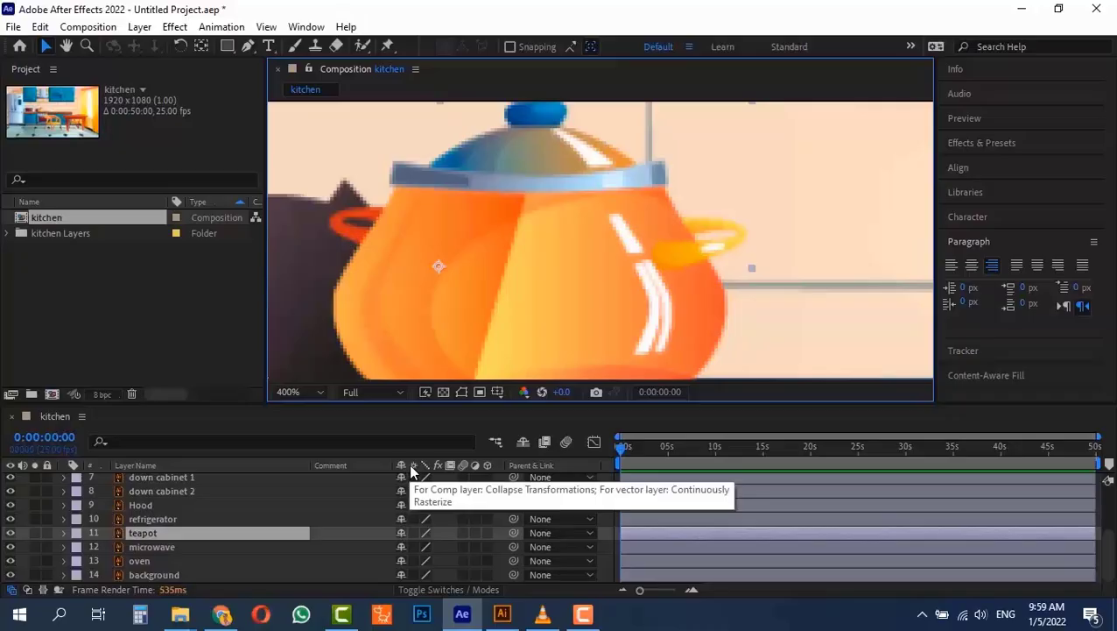
pyautogui.click(415, 532)
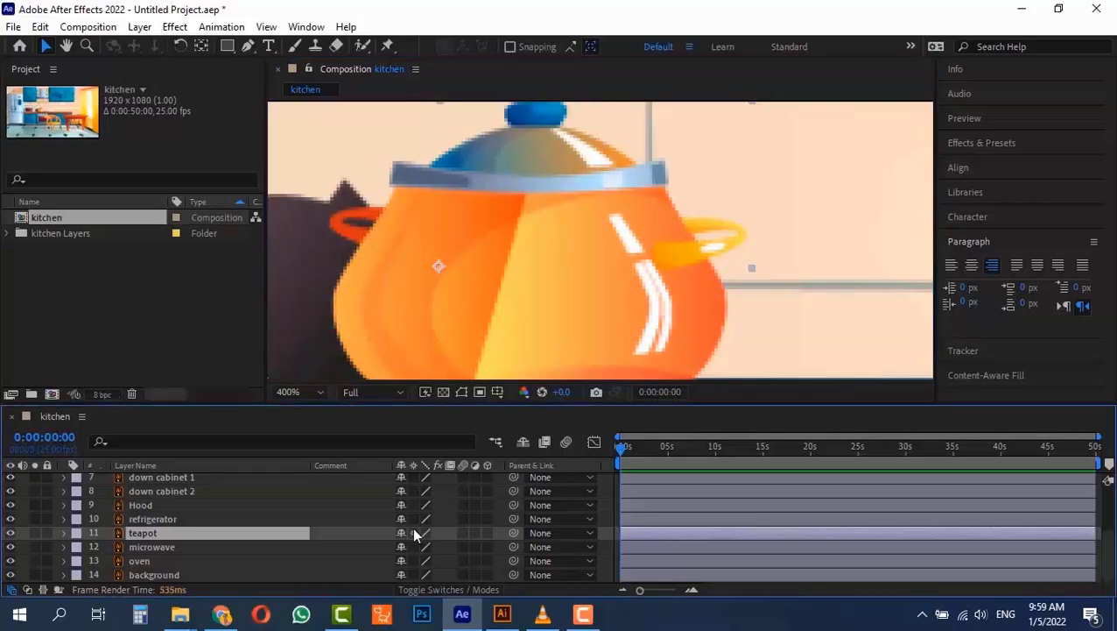
pyautogui.scroll(1, 679, 268)
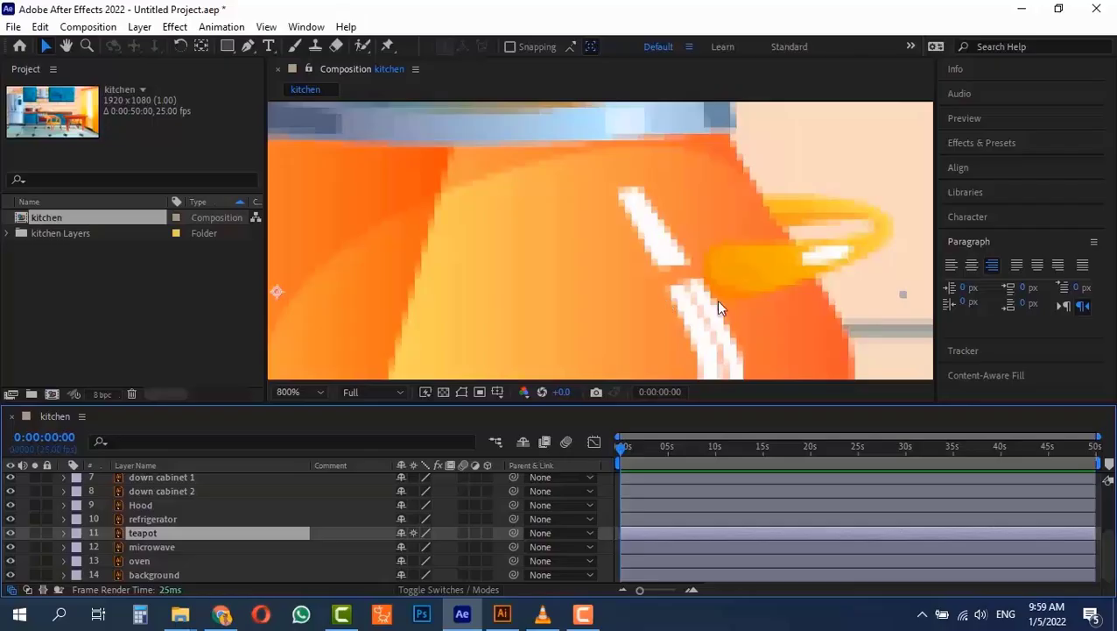
pyautogui.scroll(-2, 716, 299)
pyautogui.scroll(2, 665, 298)
pyautogui.scroll(-1, 681, 333)
# Scale the teapot layer up to 478%.
pyautogui.press('s')
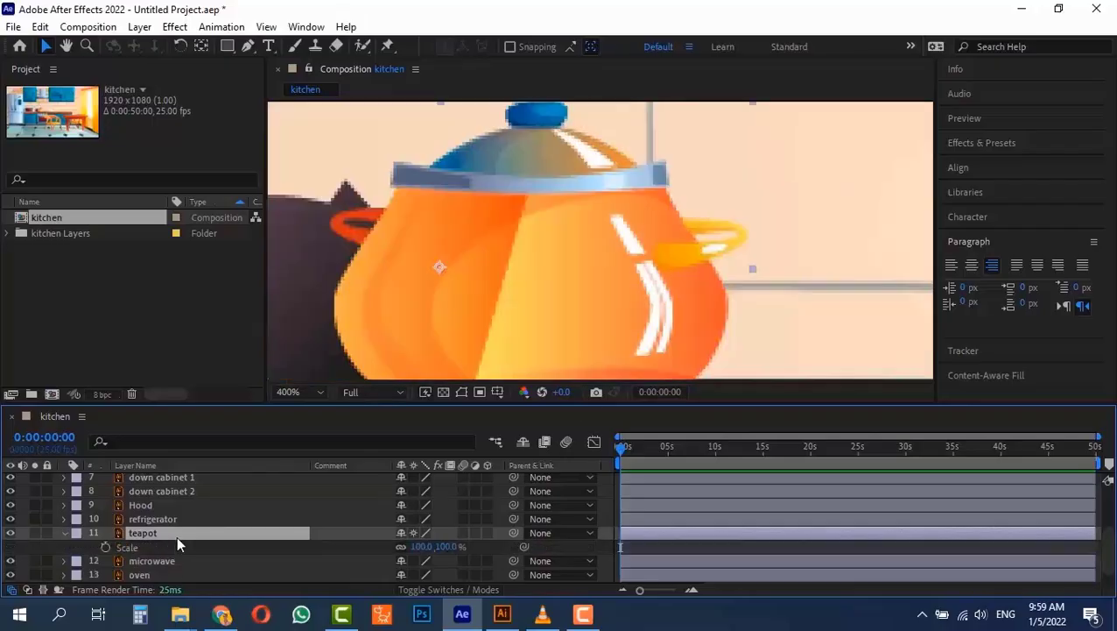
pyautogui.moveTo(421, 546); pyautogui.dragTo(571, 300)
pyautogui.scroll(-2, 613, 257)
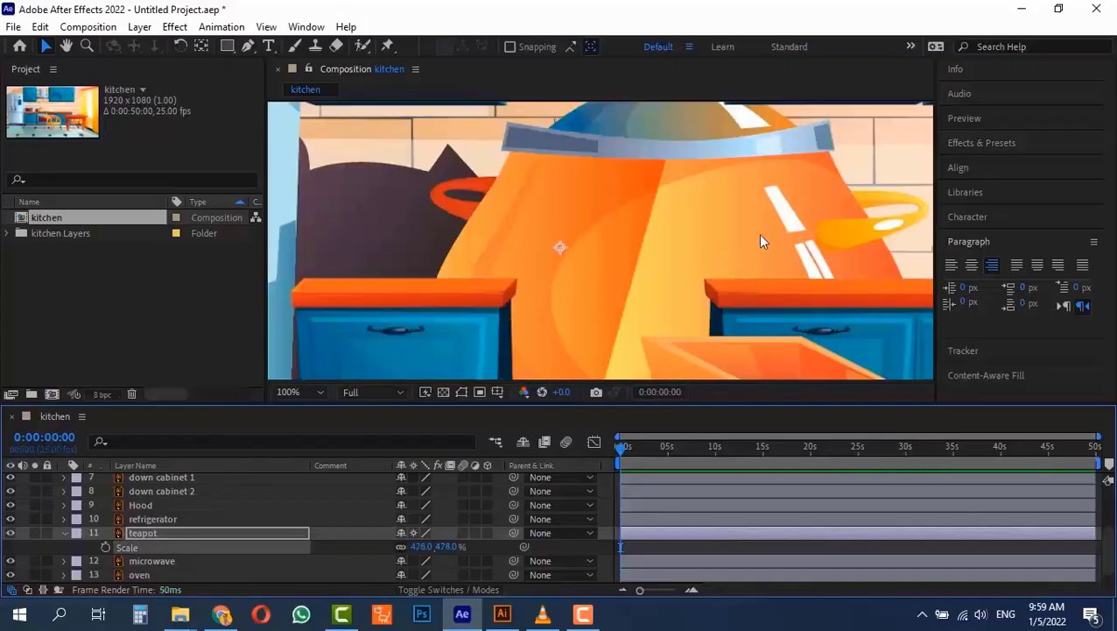
# Examine the enlarged teapot's lid, body, highlights and handle for edge sharpness at up to 200% magnification.
pyautogui.press('h')
pyautogui.moveTo(744, 219); pyautogui.dragTo(604, 282)
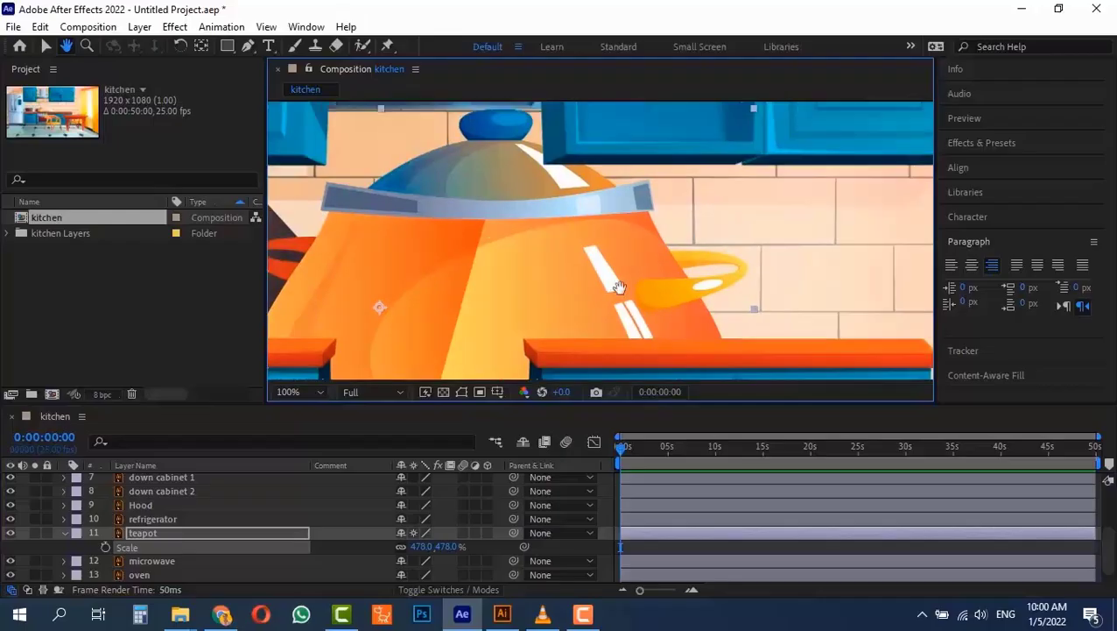
pyautogui.scroll(1, 619, 288)
pyautogui.scroll(-1, 604, 298)
pyautogui.scroll(2, 613, 329)
pyautogui.scroll(-1, 614, 332)
pyautogui.moveTo(614, 306); pyautogui.dragTo(748, 315)
pyautogui.moveTo(578, 164); pyautogui.dragTo(726, 159)
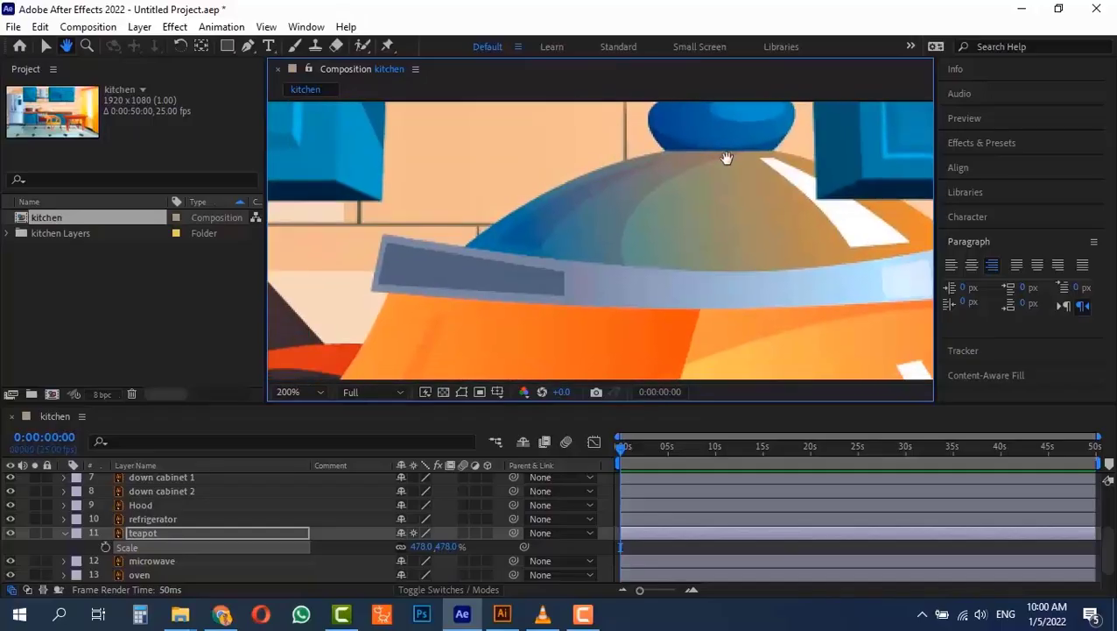
pyautogui.moveTo(561, 368)
pyautogui.mouseDown()
pyautogui.moveTo(553, 270)
pyautogui.moveTo(676, 75)
pyautogui.moveTo(400, 282)
pyautogui.moveTo(669, 209)
pyautogui.mouseUp()
pyautogui.moveTo(699, 185); pyautogui.dragTo(648, 267)
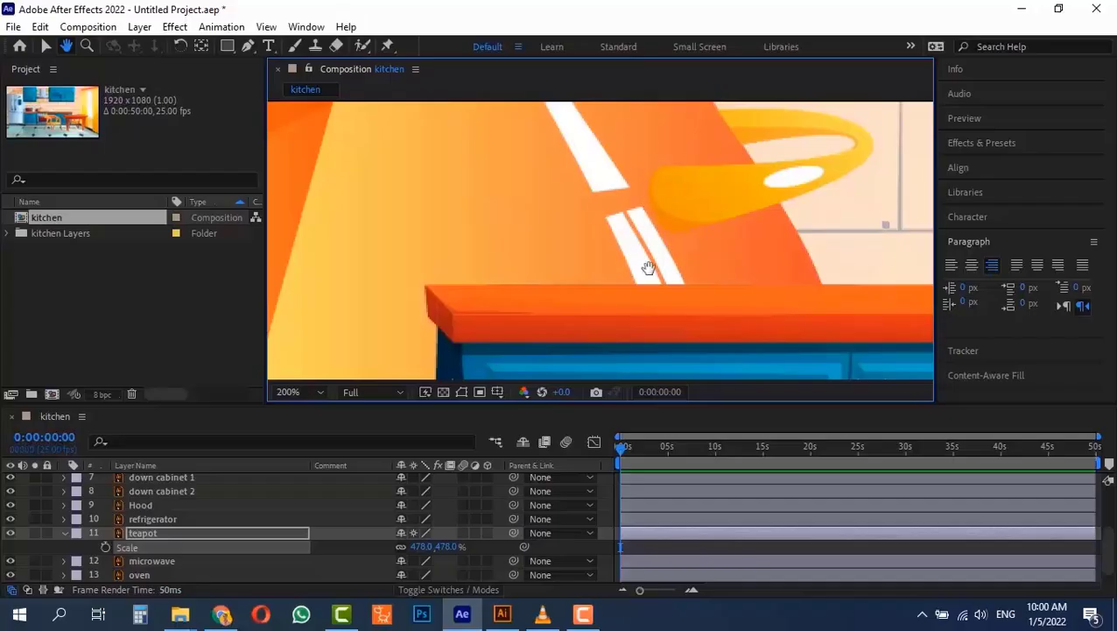
pyautogui.moveTo(509, 278); pyautogui.dragTo(472, 314)
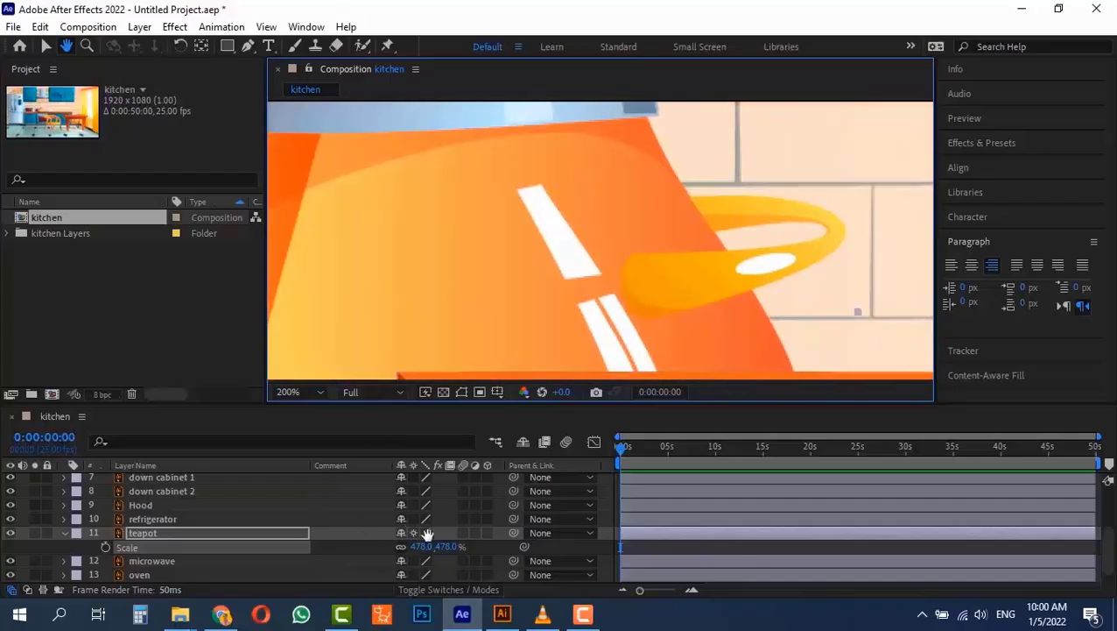
# Toggle Continuously Rasterize off and back on for the teapot layer to compare its edge quality.
pyautogui.press('v')
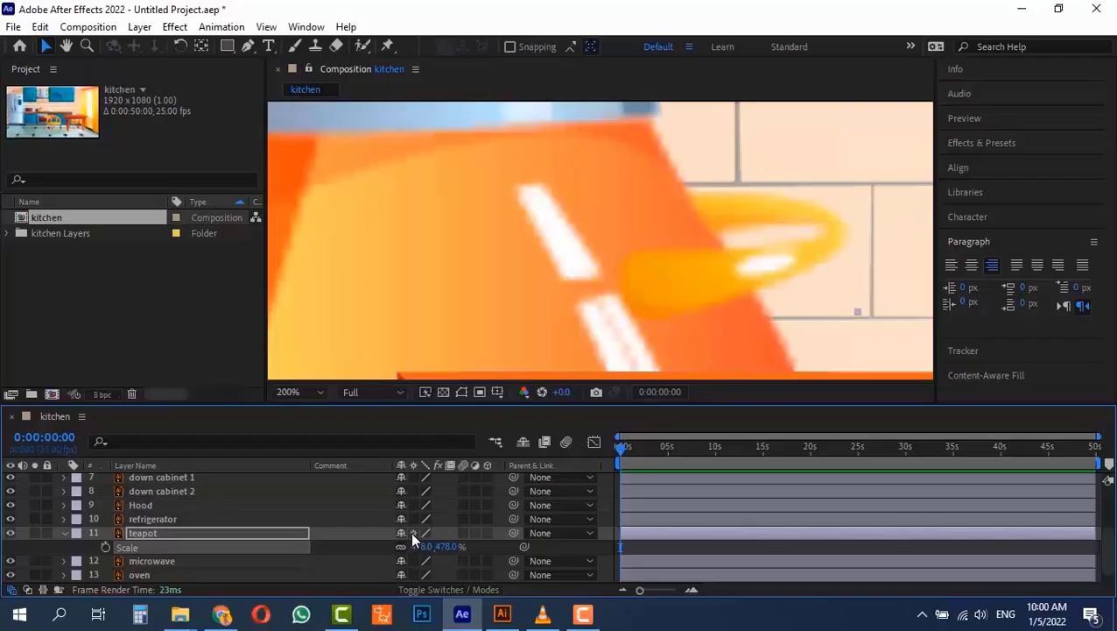
pyautogui.click(413, 533)
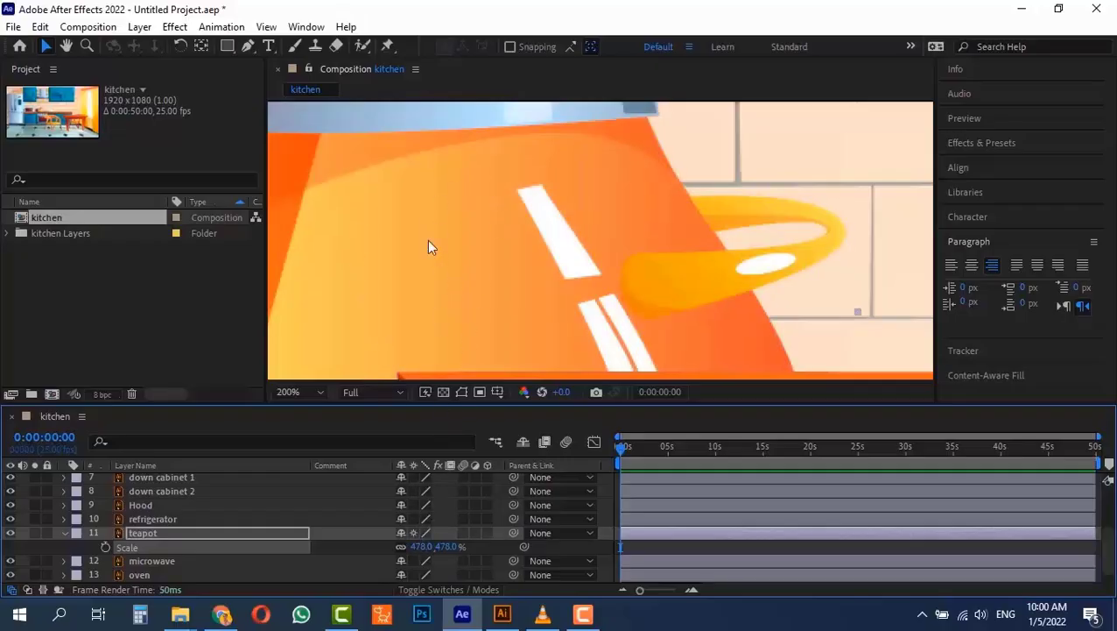
pyautogui.click(413, 533)
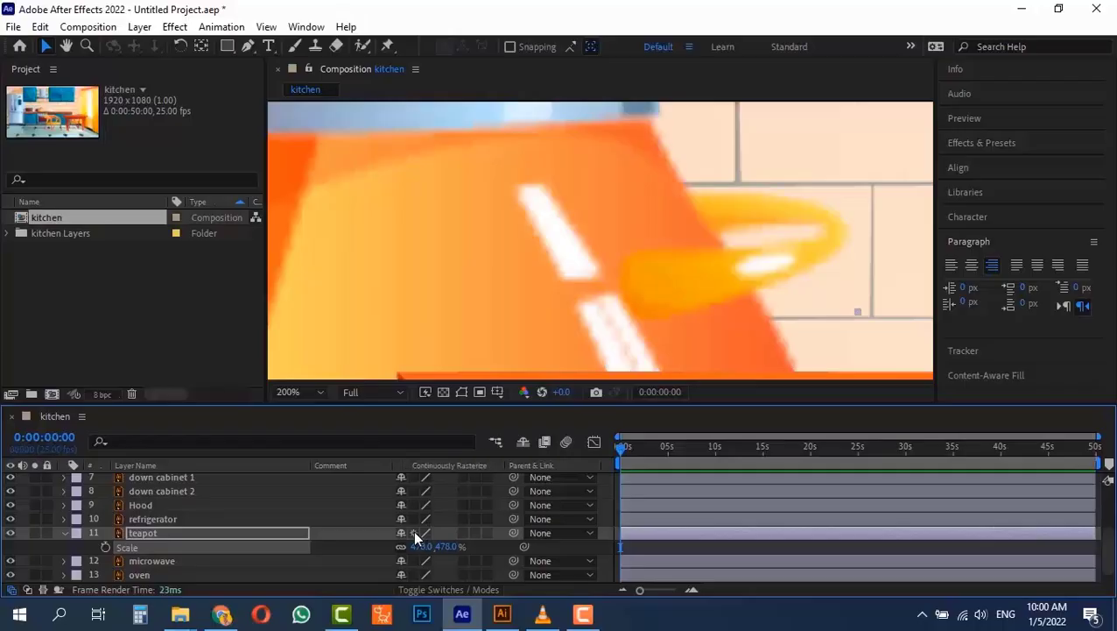
pyautogui.click(413, 533)
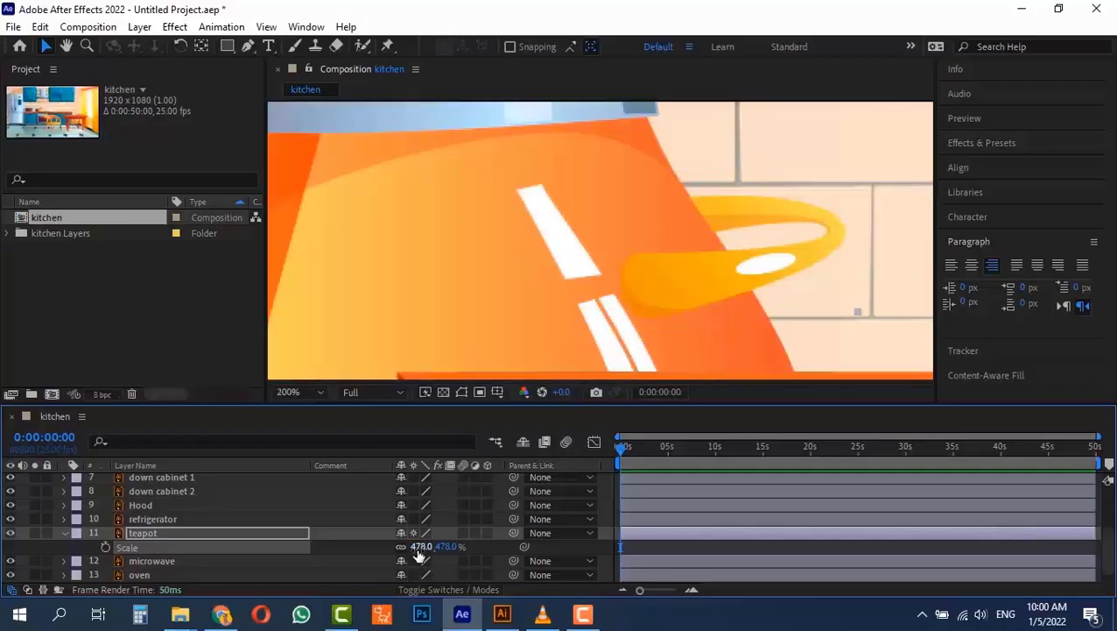
# Undo the teapot's scale changes, hide its Scale property and show the whole kitchen scene.
pyautogui.hotkey('ctrl', 'z')
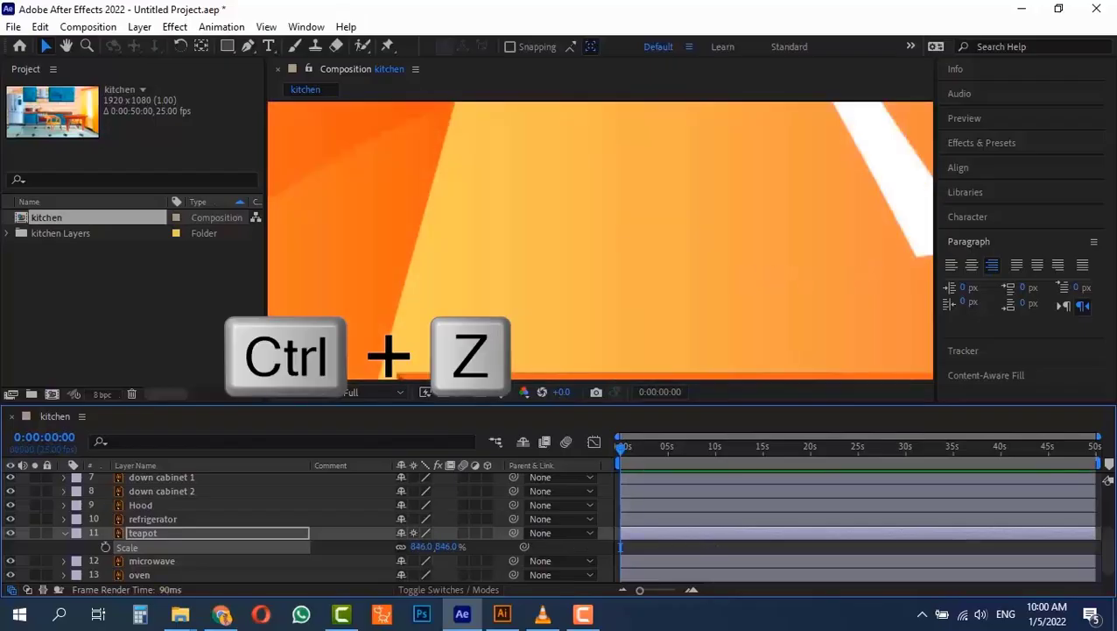
pyautogui.hotkey('ctrl', 'z')
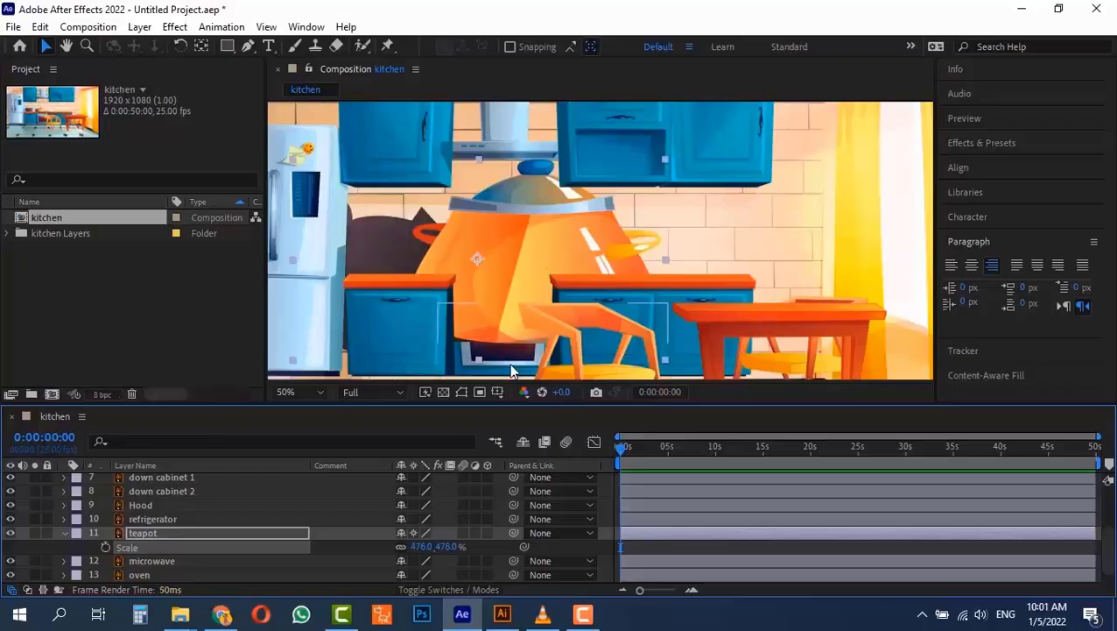
pyautogui.hotkey('ctrl', 'z')
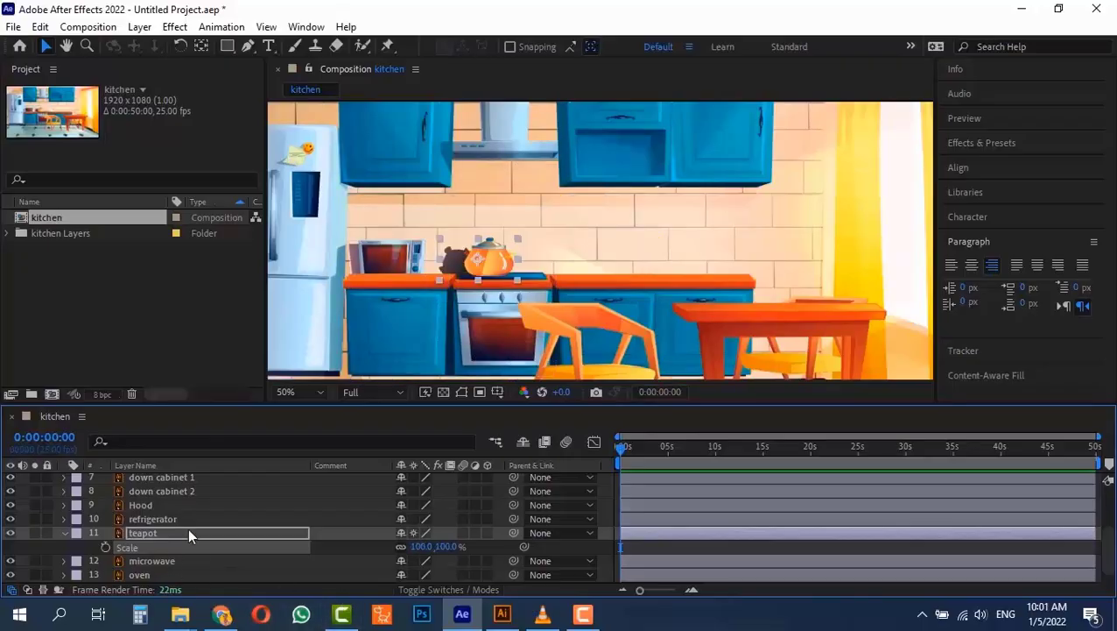
pyautogui.press('s')
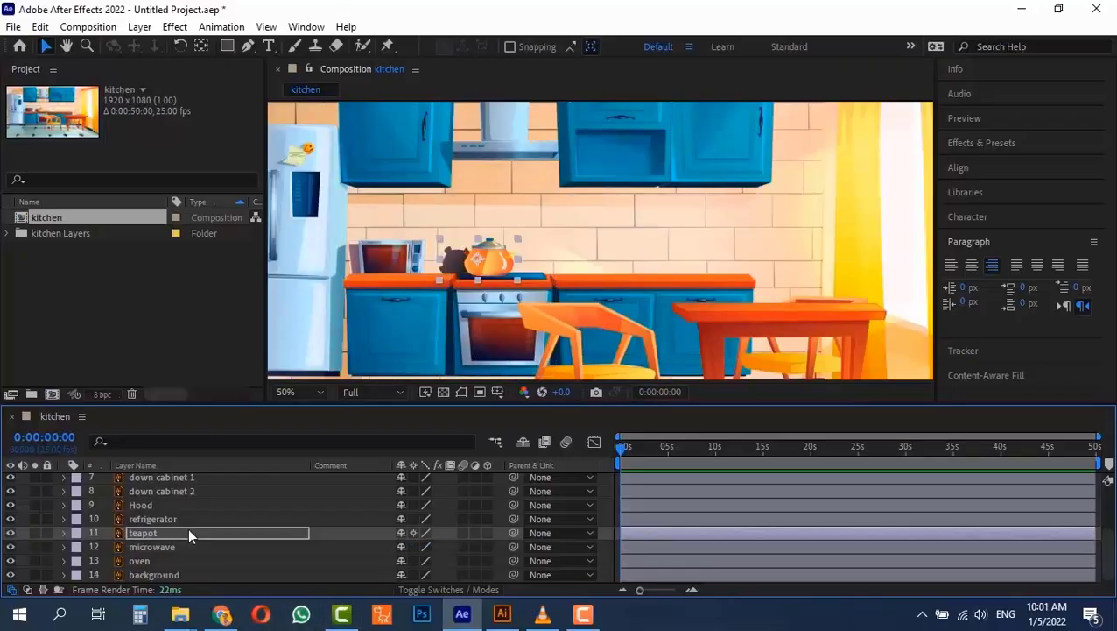
pyautogui.press(',')
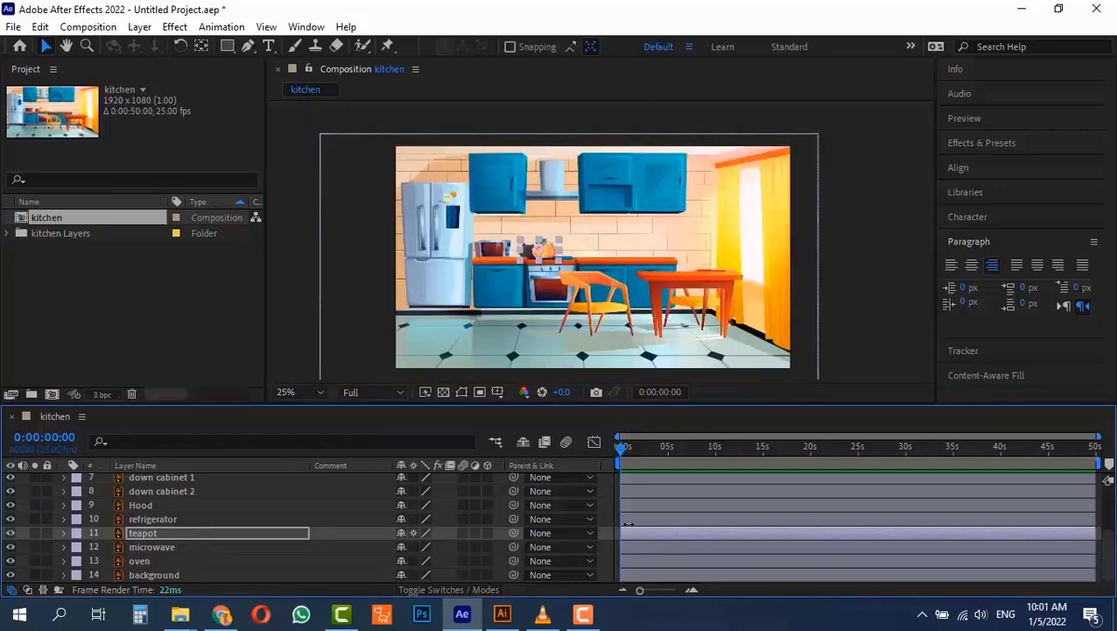